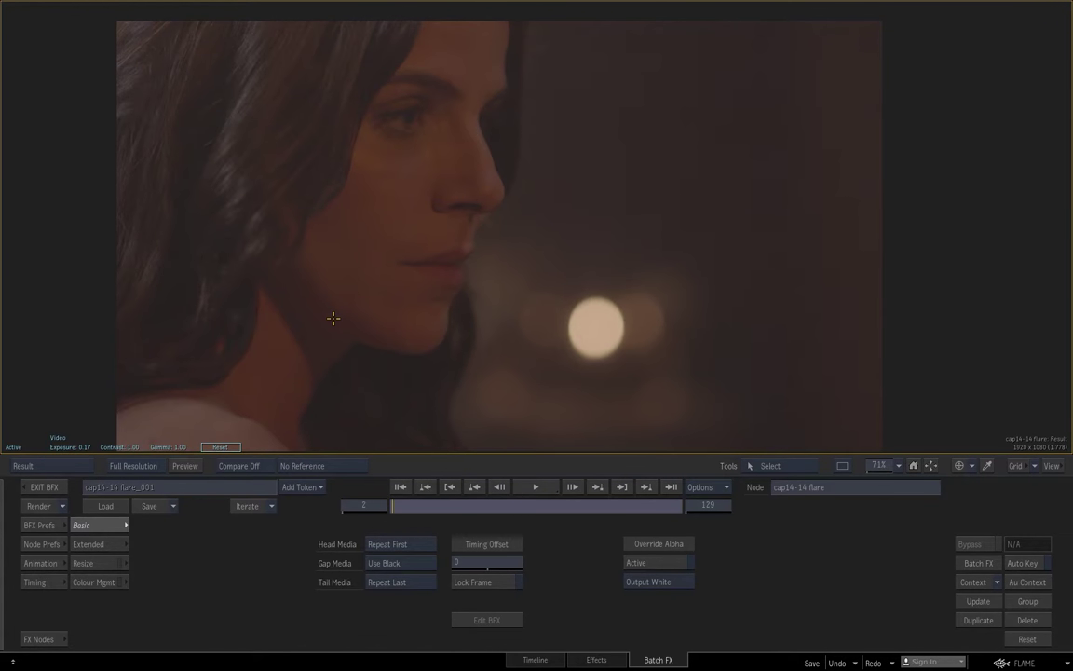
Step: Play the cap14-14 flare clip through to its last frame, stop playback and return to the batch schematic
{"action": "left_click", "coordinate": [539, 486]}
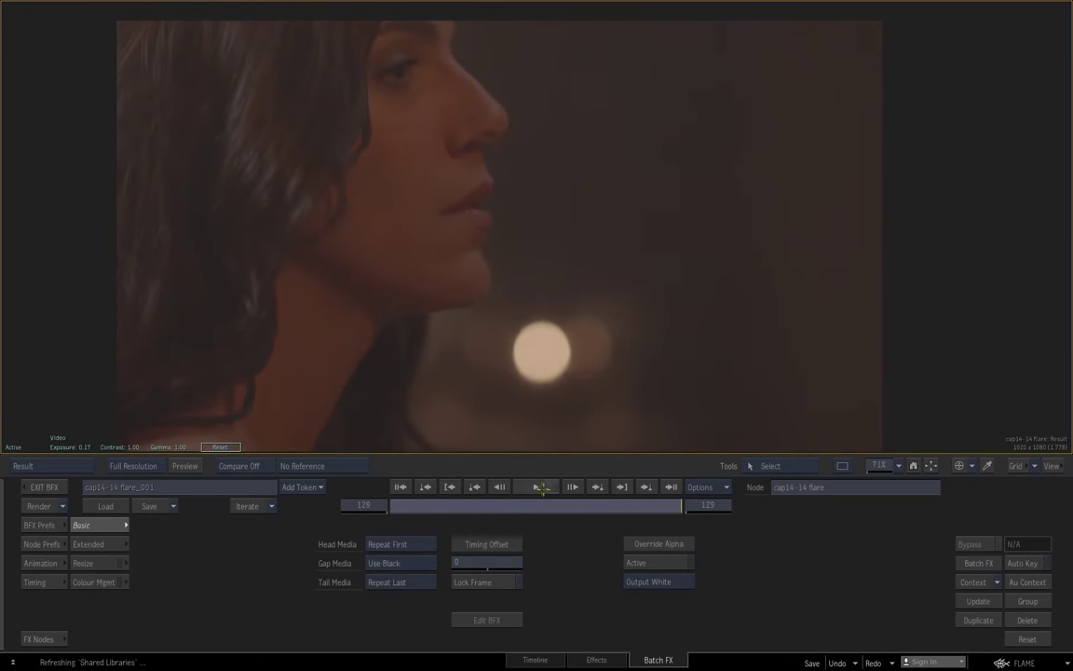
{"action": "left_click", "coordinate": [542, 487]}
{"action": "key", "text": "Escape"}
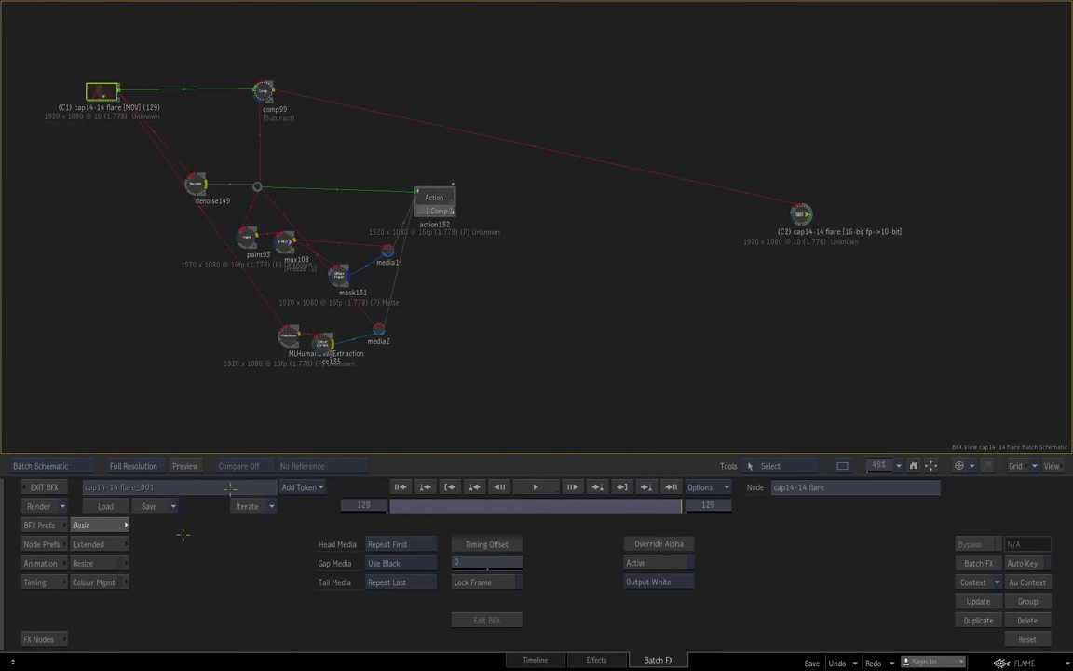
Step: Insert a Comp node into the connection between comp99 and the output clip
{"action": "left_click", "coordinate": [43, 639]}
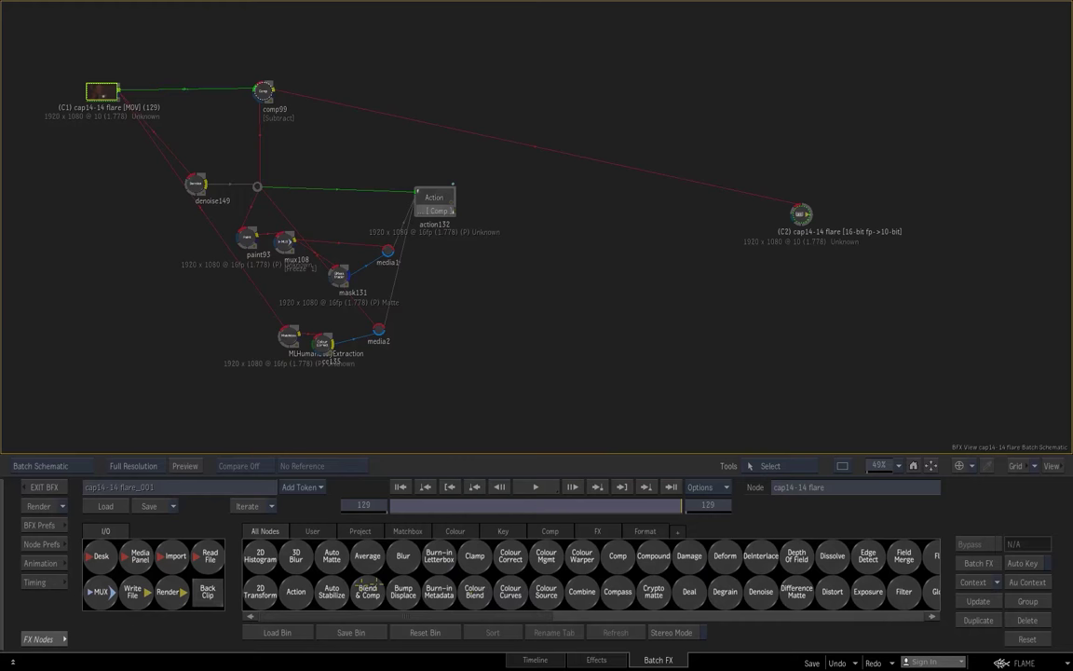
{"action": "key", "text": "c"}
{"action": "left_click_drag", "start_coordinate": [618, 556], "coordinate": [538, 169]}
{"action": "left_click_drag", "start_coordinate": [175, 146], "coordinate": [345, 152]}
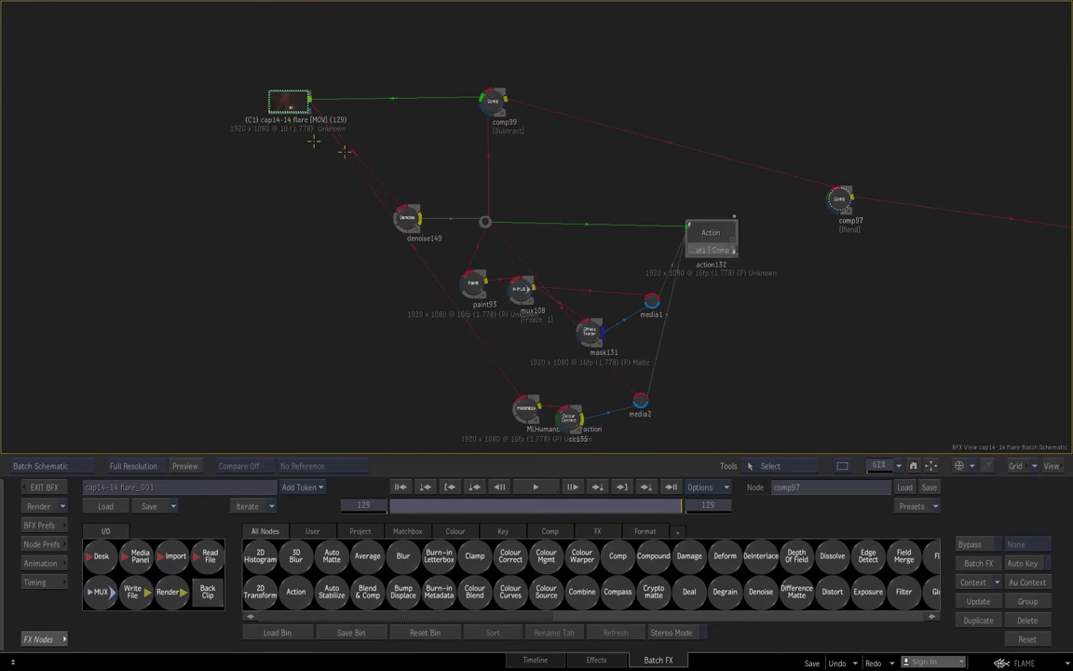
Step: Trace the source clip, denoise149 and comp99 nodes through the schematic and reposition the new Comp node
{"action": "left_click", "coordinate": [281, 101]}
{"action": "left_click_drag", "start_coordinate": [285, 133], "coordinate": [431, 142]}
{"action": "left_click_drag", "start_coordinate": [268, 101], "coordinate": [255, 101]}
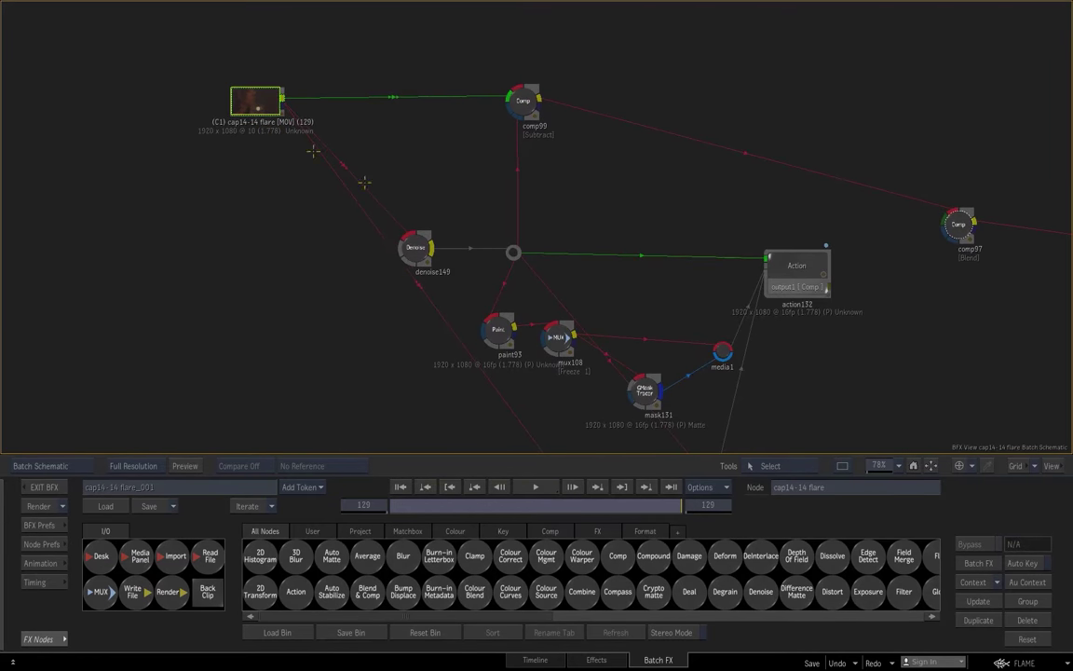
{"action": "left_click_drag", "start_coordinate": [467, 233], "coordinate": [358, 270]}
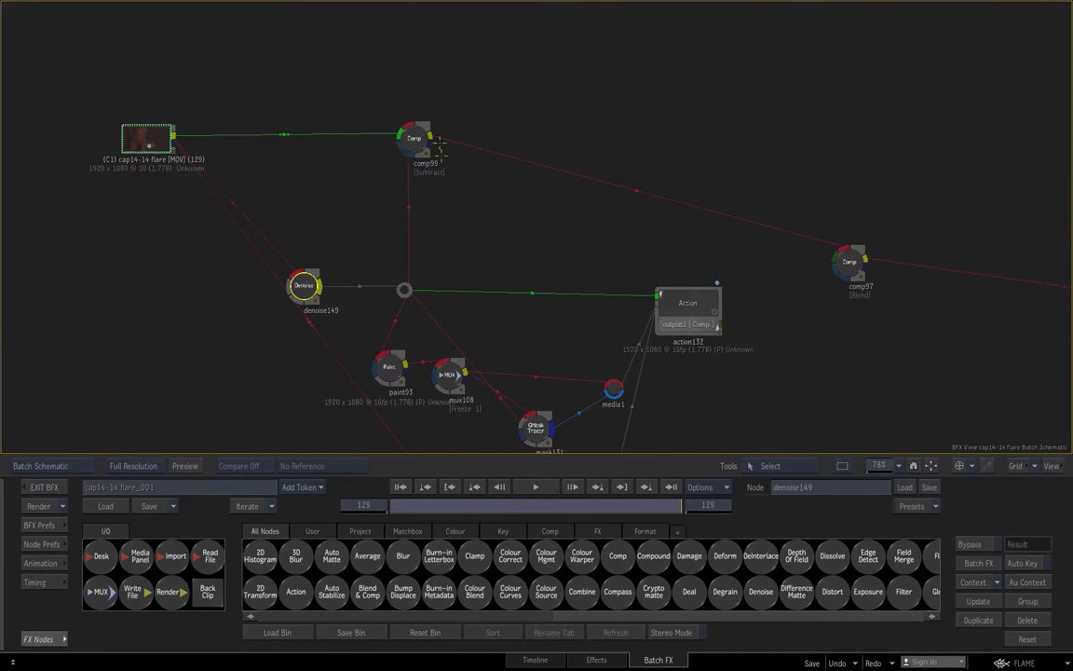
{"action": "left_click", "coordinate": [415, 132]}
{"action": "left_click_drag", "start_coordinate": [415, 132], "coordinate": [410, 140]}
{"action": "left_click_drag", "start_coordinate": [479, 199], "coordinate": [260, 173]}
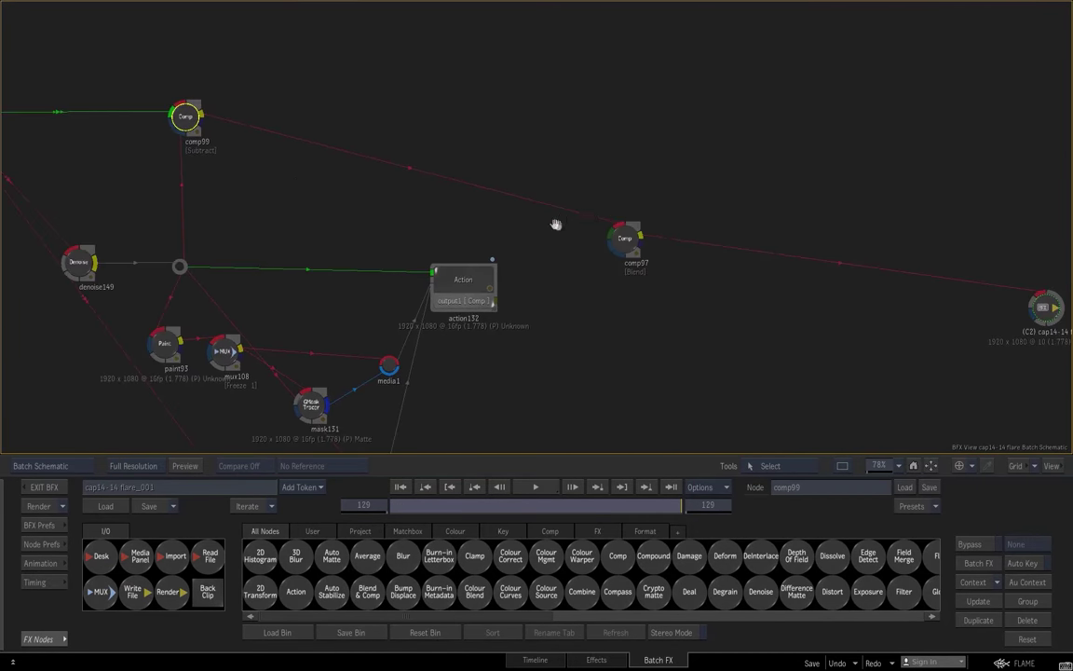
{"action": "left_click_drag", "start_coordinate": [556, 226], "coordinate": [741, 145]}
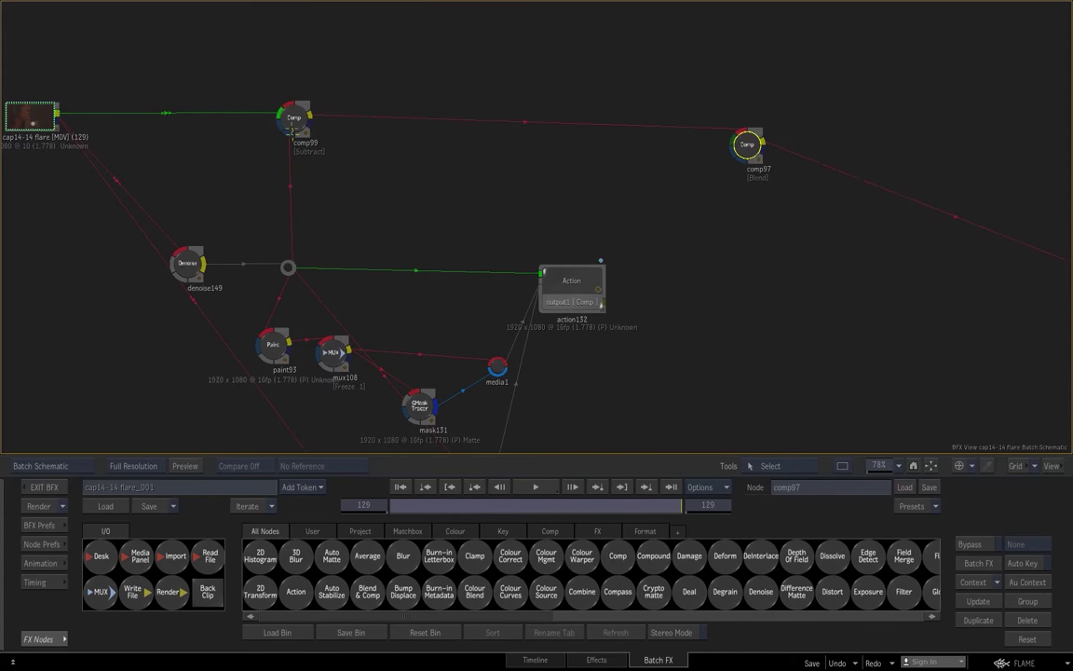
Step: View the Subtract result of comp99 and reset the viewer's exposure and contrast adjustments
{"action": "double_click", "coordinate": [292, 123]}
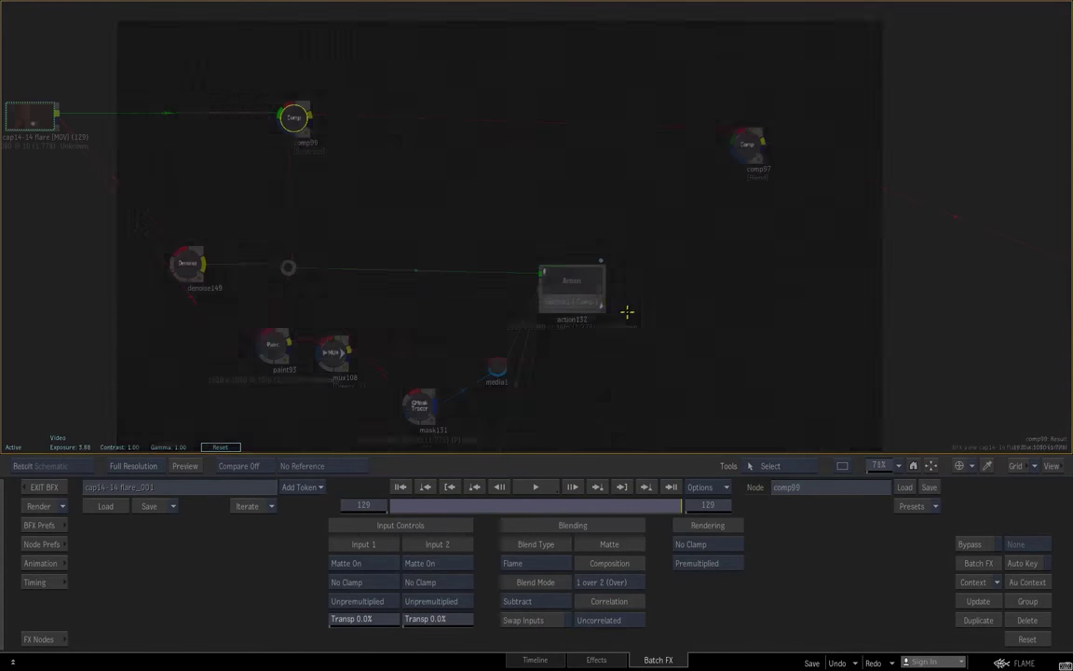
{"action": "key", "text": "Escape"}
{"action": "key", "text": "F4"}
{"action": "left_click", "coordinate": [224, 447]}
{"action": "key", "text": "Escape"}
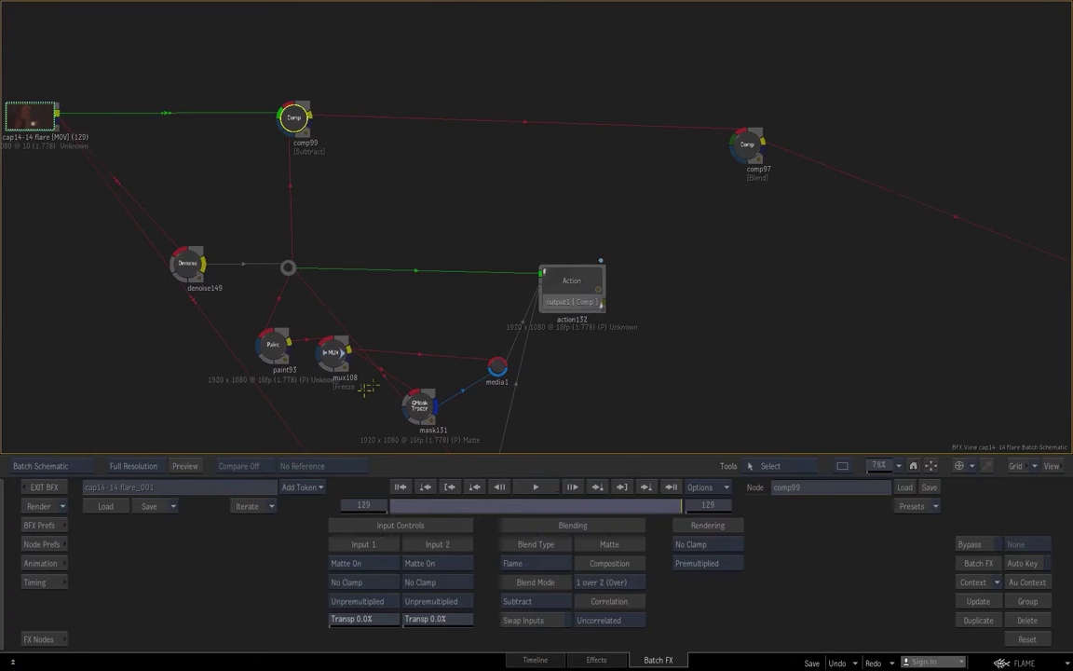
Step: Connect the action132 output to the front input of comp97 and set its blend mode to Add
{"action": "left_click_drag", "start_coordinate": [747, 144], "coordinate": [765, 297]}
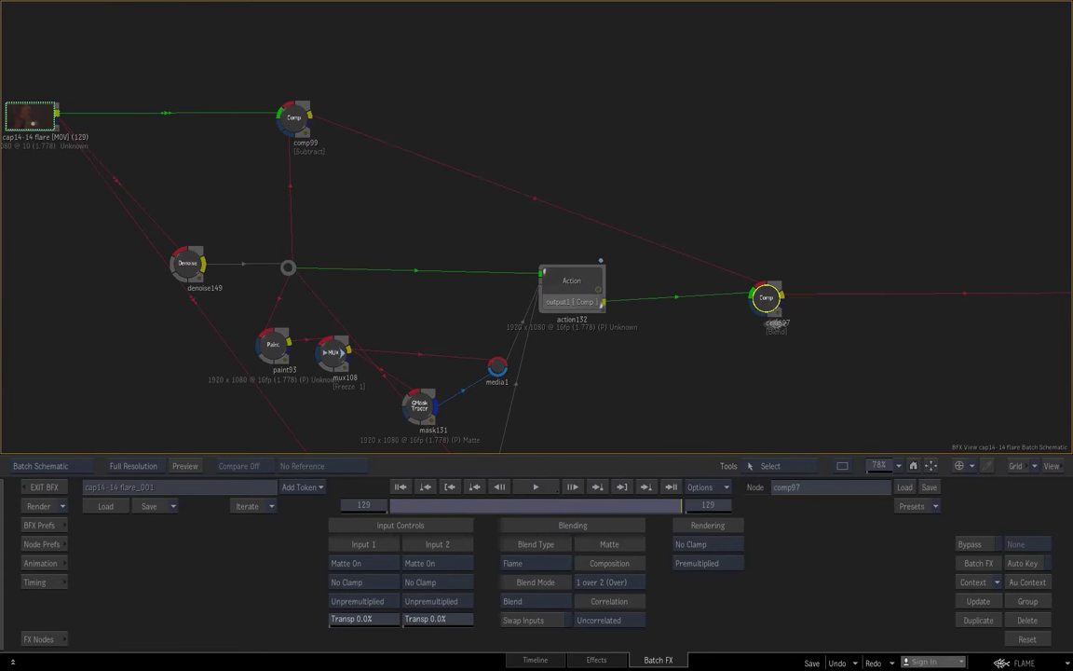
{"action": "key", "text": "F4"}
{"action": "left_click", "coordinate": [542, 601]}
{"action": "left_click", "coordinate": [569, 465]}
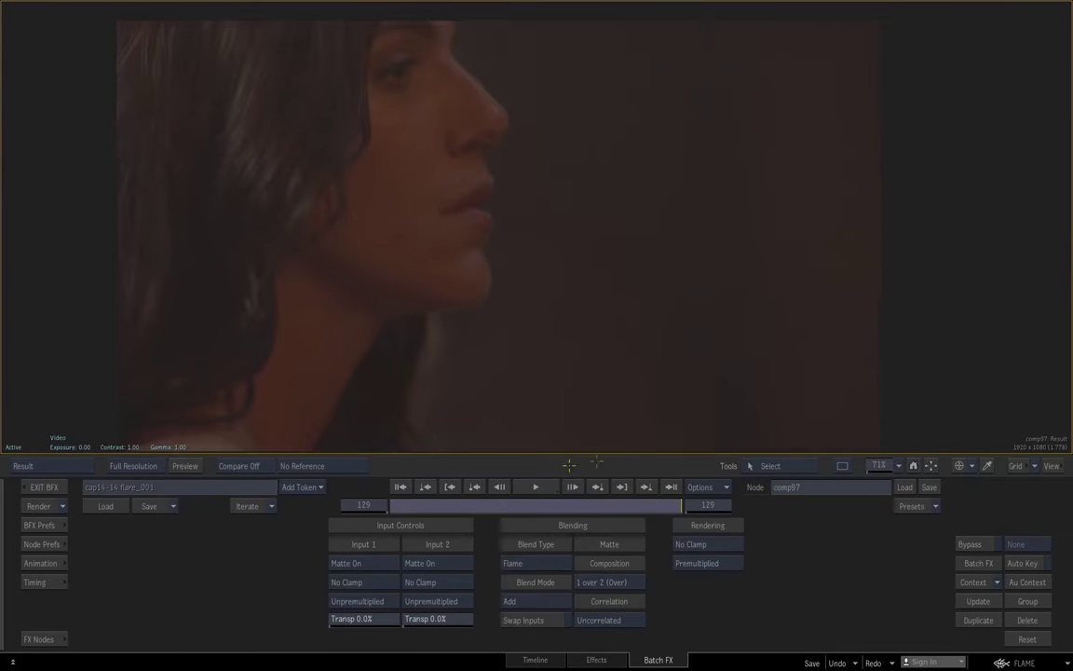
Step: Examine the comp97 result around the removed light with viewer exposure 0.75 and contrast 1.90, playing part of the shot
{"action": "left_click_drag", "start_coordinate": [678, 402], "coordinate": [706, 393]}
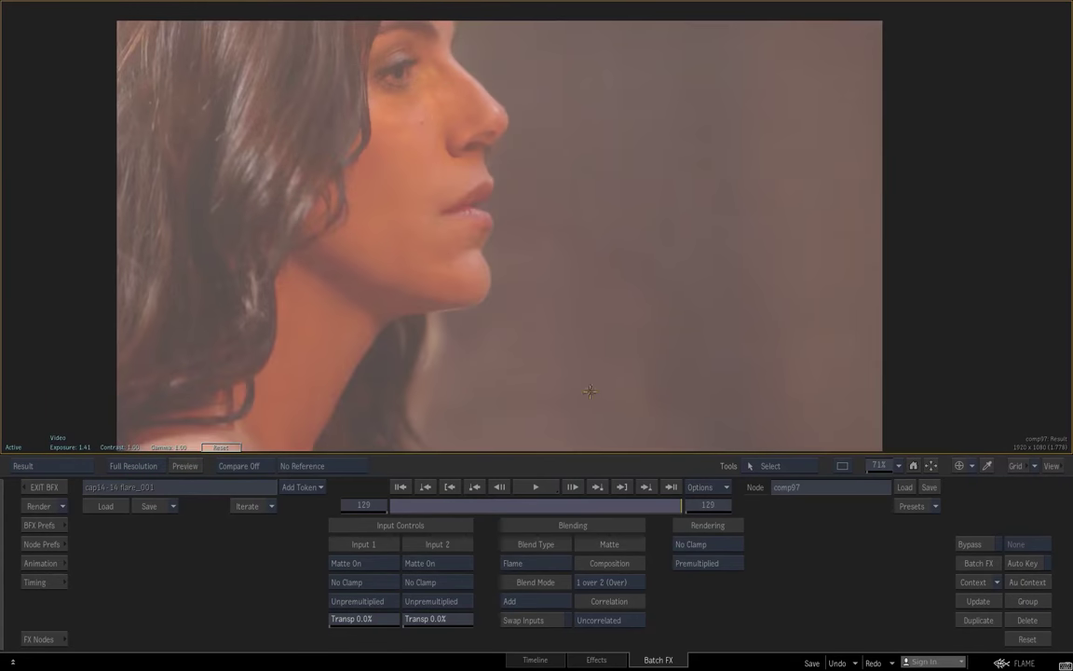
{"action": "left_click_drag", "start_coordinate": [590, 391], "coordinate": [579, 279]}
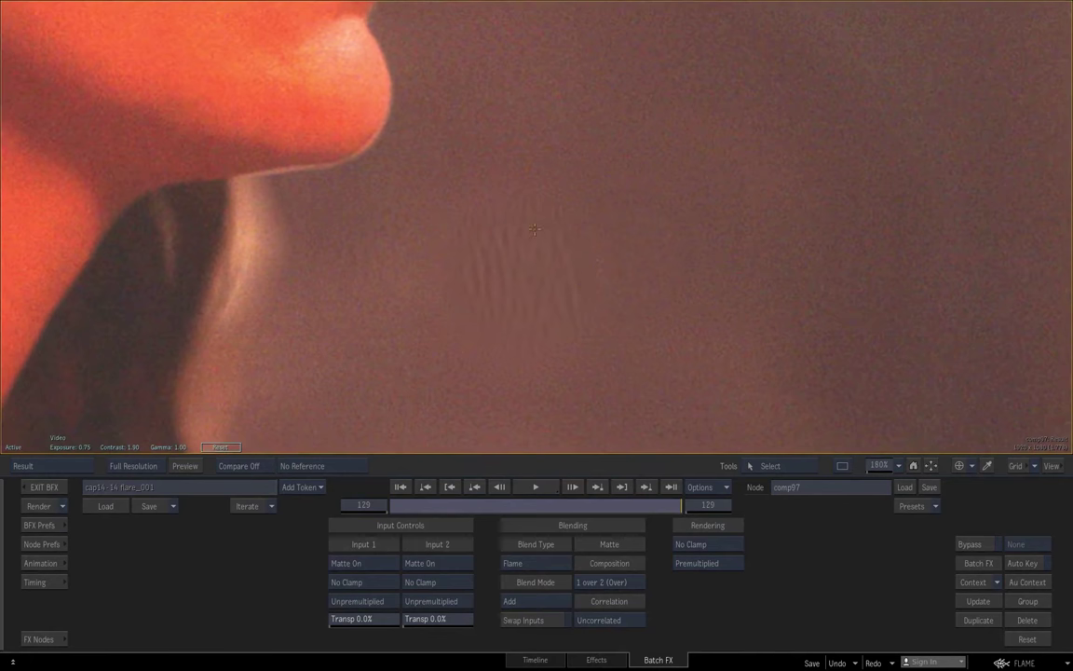
{"action": "left_click", "coordinate": [550, 488]}
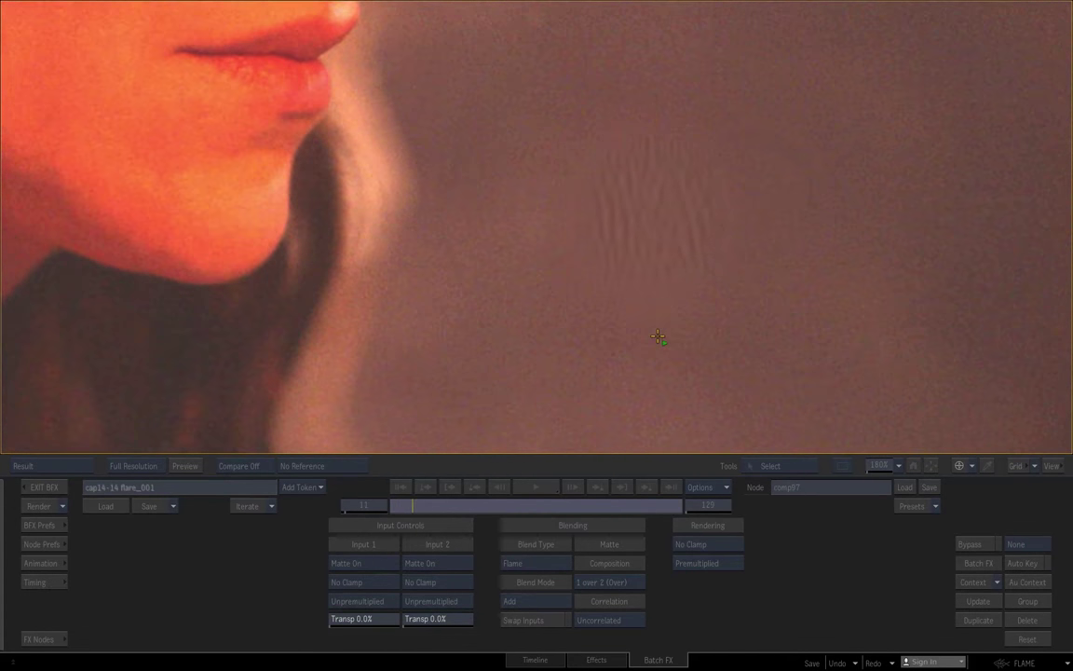
{"action": "key", "text": "space"}
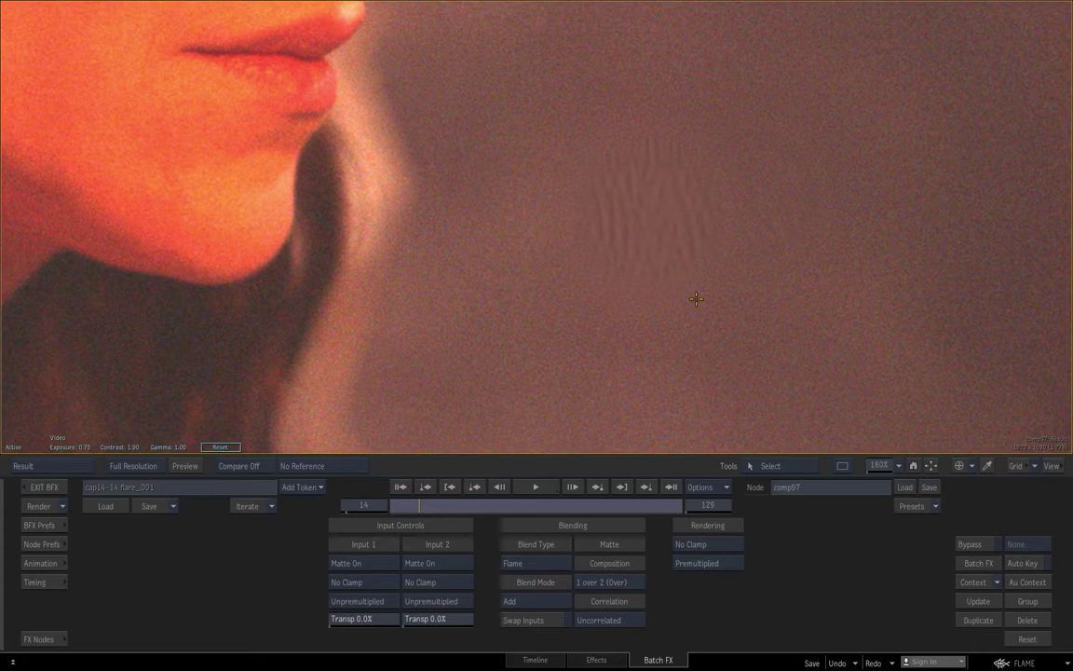
{"action": "left_click_drag", "start_coordinate": [696, 299], "coordinate": [507, 197]}
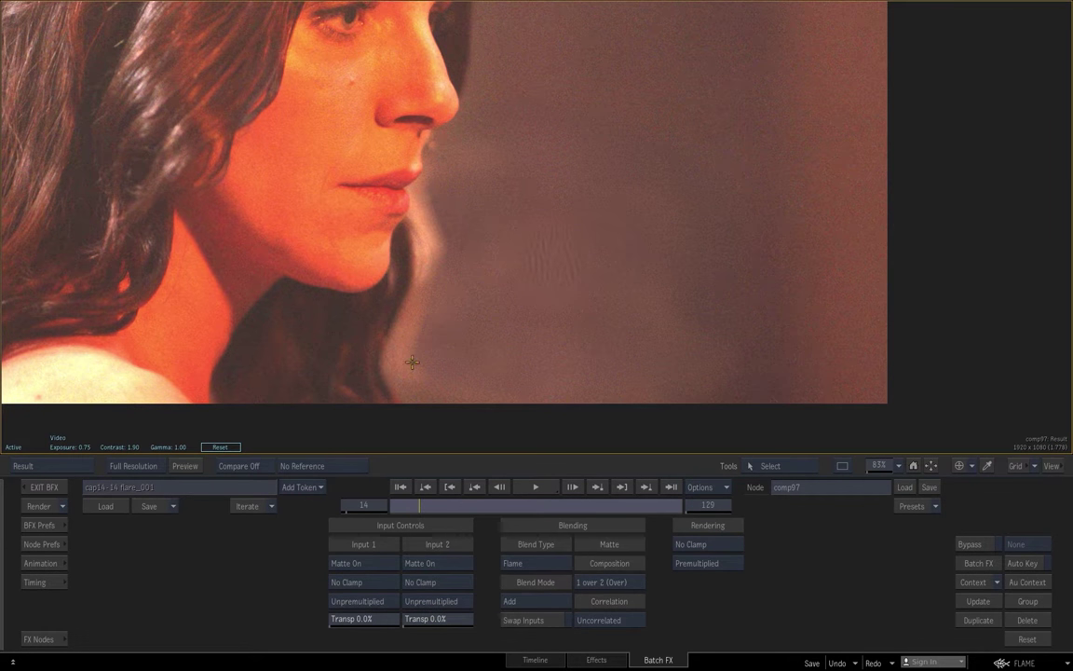
Step: Delete the comp97 node from the schematic
{"action": "key", "text": "Escape"}
{"action": "left_click_drag", "start_coordinate": [434, 338], "coordinate": [759, 288]}
{"action": "key", "text": "Delete"}
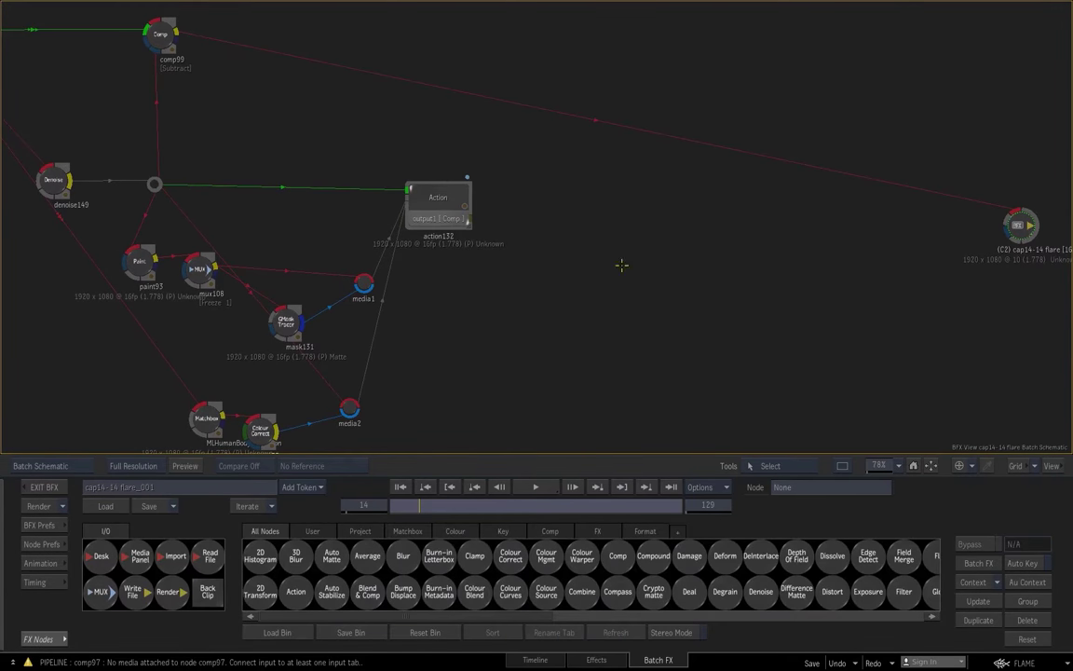
Step: View the source clip and the denoise149 result for comparison
{"action": "left_click_drag", "start_coordinate": [216, 242], "coordinate": [584, 271]}
{"action": "left_click", "coordinate": [211, 62]}
{"action": "key", "text": "F4"}
{"action": "key", "text": "Escape"}
{"action": "left_click", "coordinate": [326, 176]}
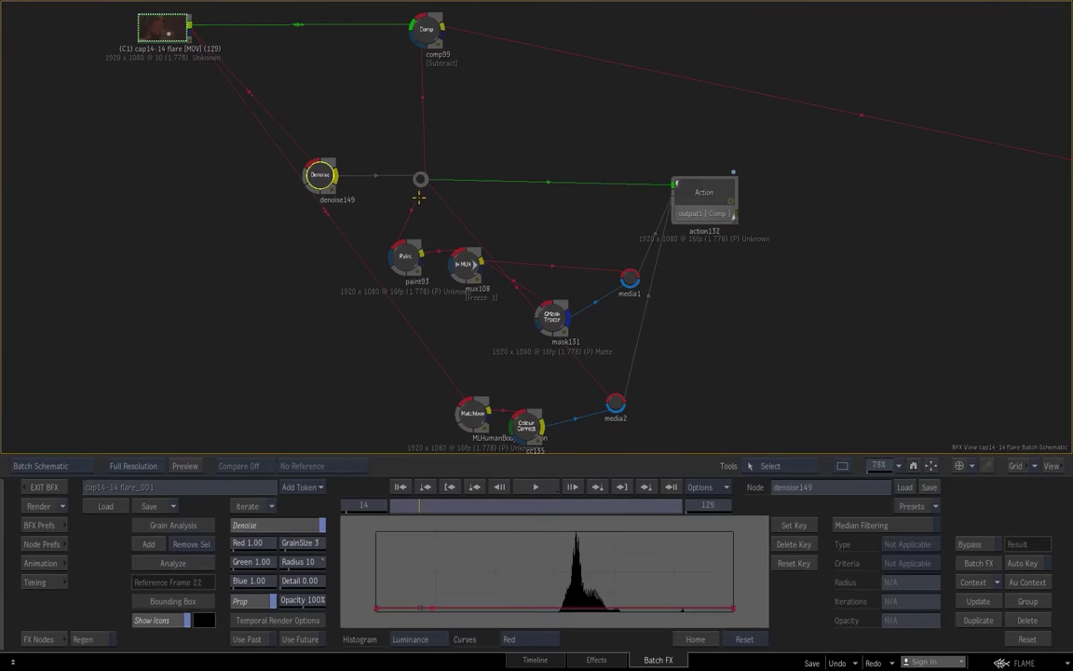
{"action": "key", "text": "F4"}
{"action": "key", "text": "Escape"}
Step: Inspect the input and the painted result of the paint93 node
{"action": "left_click", "coordinate": [405, 257]}
{"action": "key", "text": "F1"}
{"action": "key", "text": "F1"}
{"action": "key", "text": "F4"}
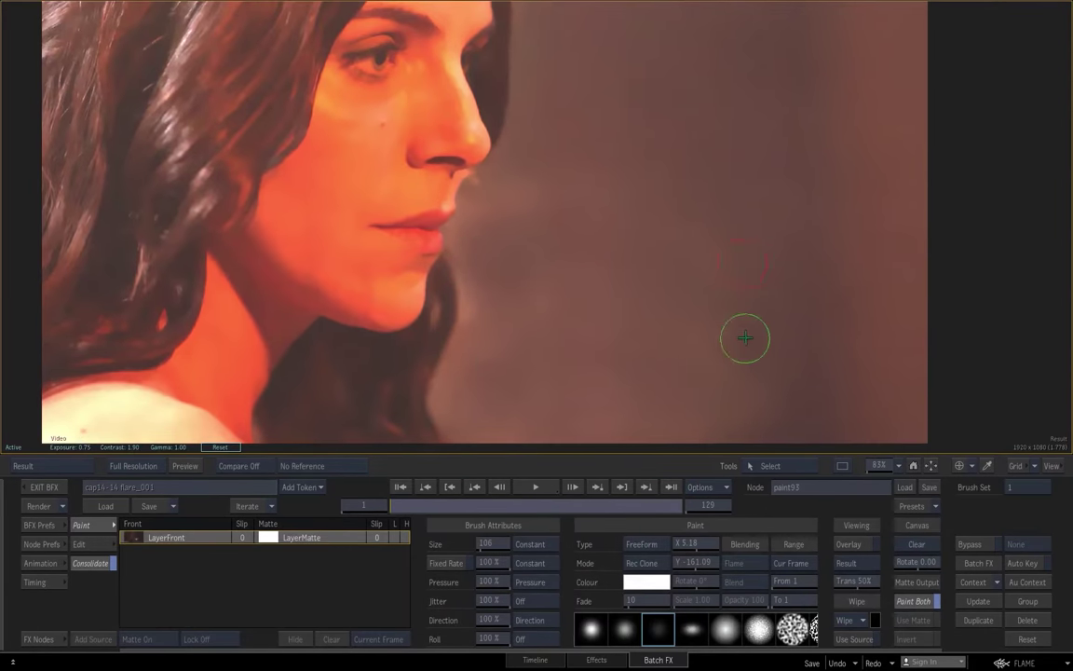
{"action": "key", "text": "F1"}
{"action": "key", "text": "F4"}
{"action": "key", "text": "Escape"}
Step: Inspect the mux108 node's freeze-frame result and compare it with its input
{"action": "left_click", "coordinate": [471, 286]}
{"action": "key", "text": "F1"}
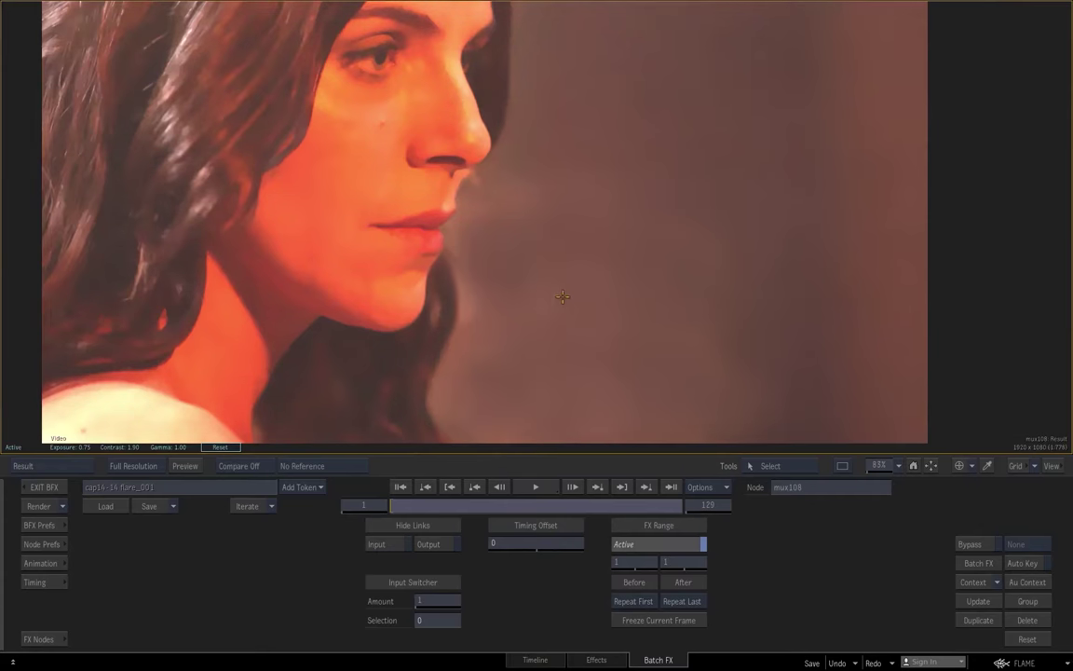
{"action": "key", "text": "F4"}
{"action": "key", "text": "F1"}
{"action": "key", "text": "F4"}
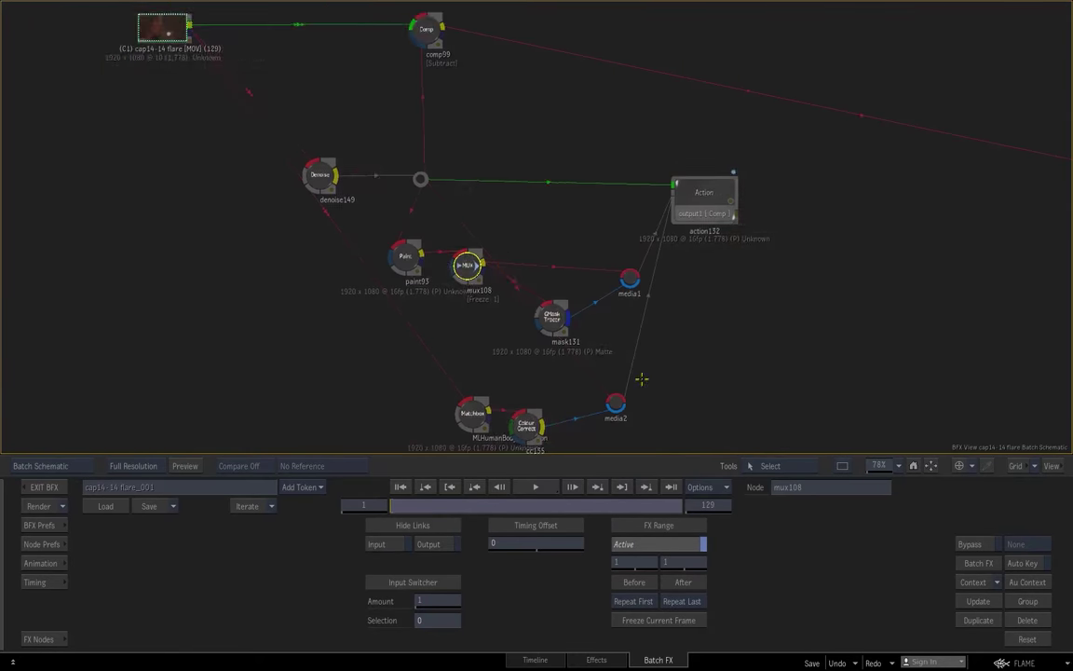
Step: Display the action132 composite, hide its viewport icons and scrub through the shot
{"action": "double_click", "coordinate": [553, 193]}
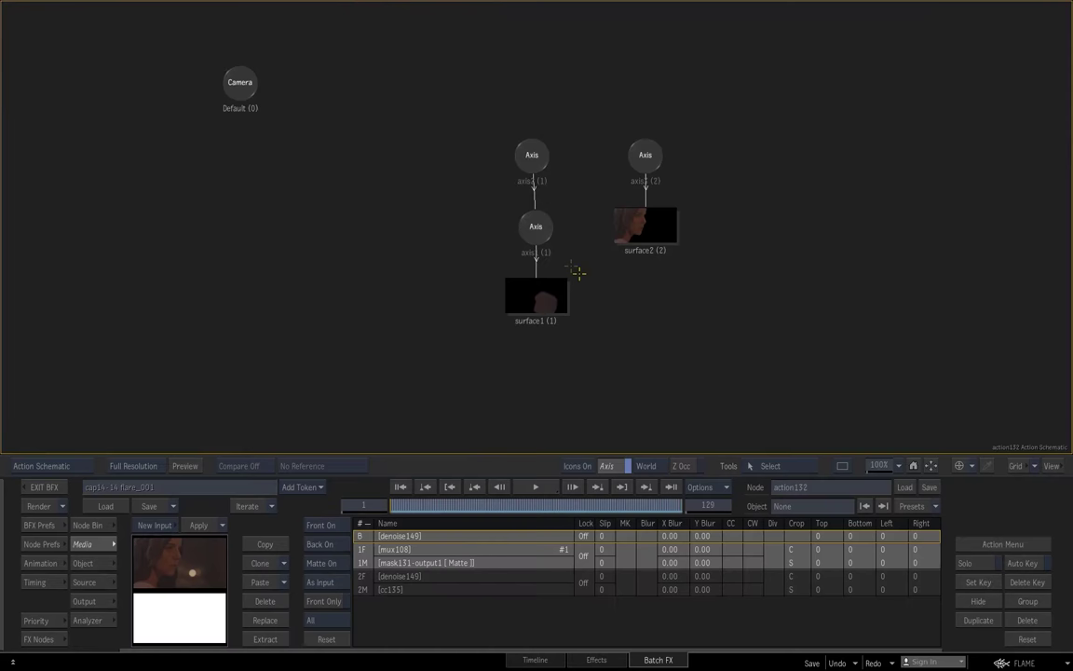
{"action": "key", "text": "F1"}
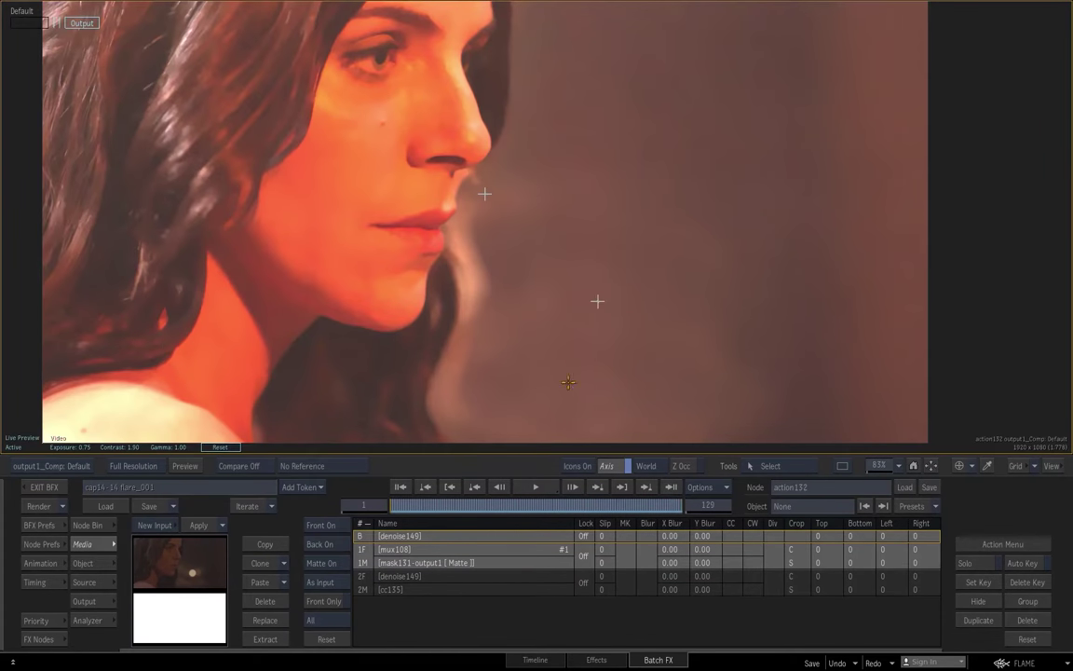
{"action": "key", "text": "ctrl+i"}
{"action": "left_click_drag", "start_coordinate": [471, 502], "coordinate": [567, 506]}
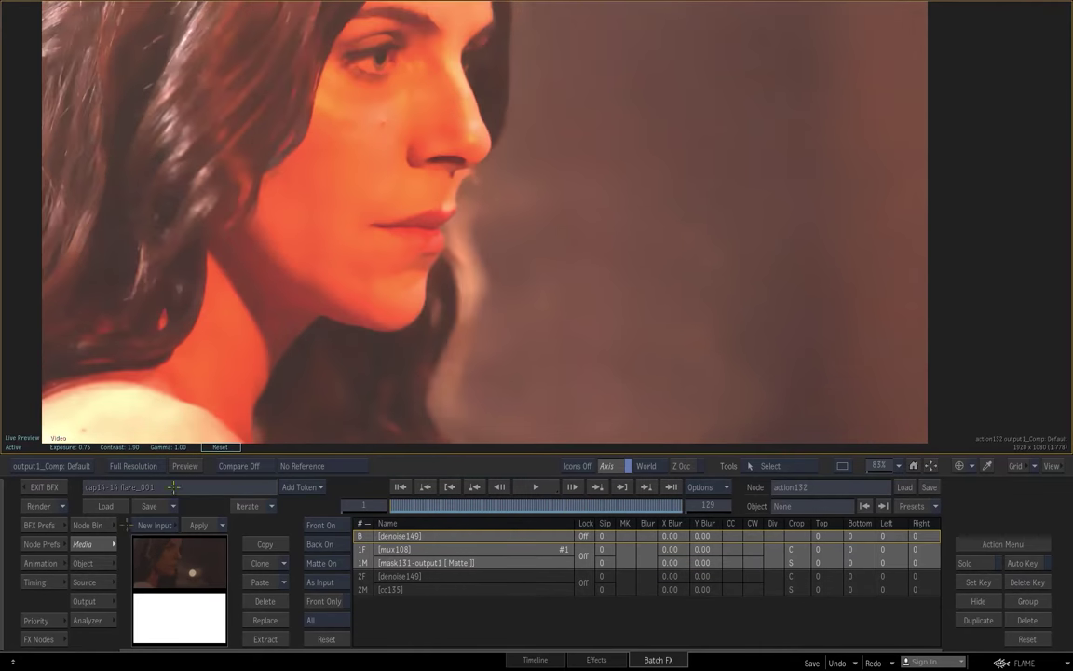
{"action": "key", "text": "Escape"}
Step: Move the MLHumanBodyExtraction node away from cc135 and view its matte result
{"action": "left_click_drag", "start_coordinate": [448, 407], "coordinate": [419, 342]}
{"action": "left_click_drag", "start_coordinate": [290, 313], "coordinate": [248, 321]}
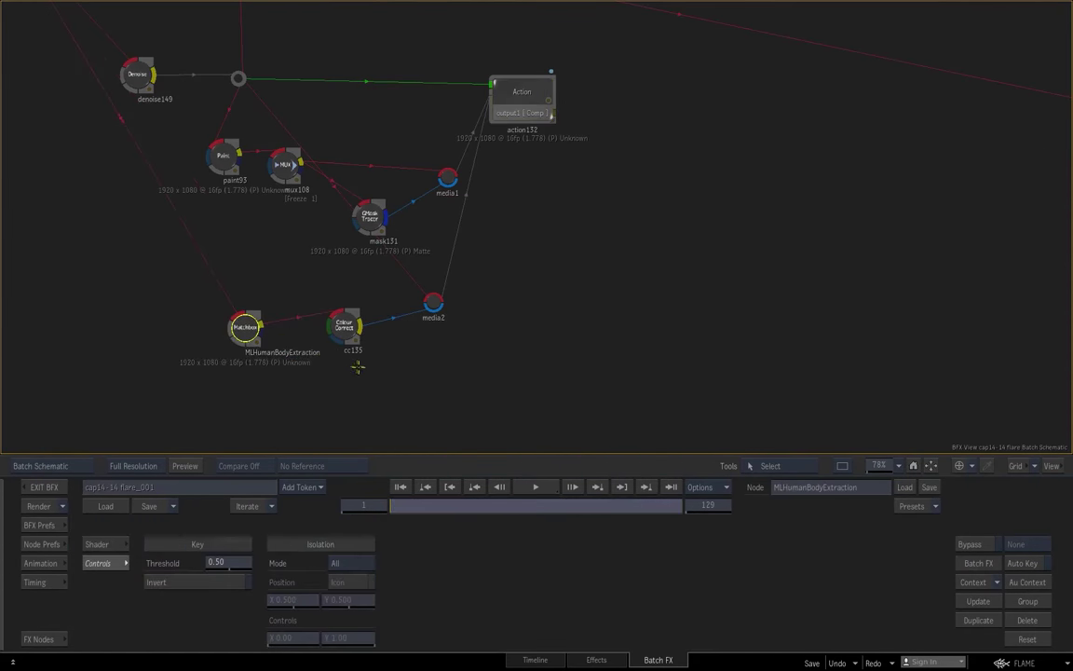
{"action": "key", "text": "F4"}
{"action": "key", "text": "Escape"}
Step: Space the MLHumanBodyExtraction node further from cc135 and inspect the colour-corrected matte from cc135
{"action": "left_click", "coordinate": [345, 326]}
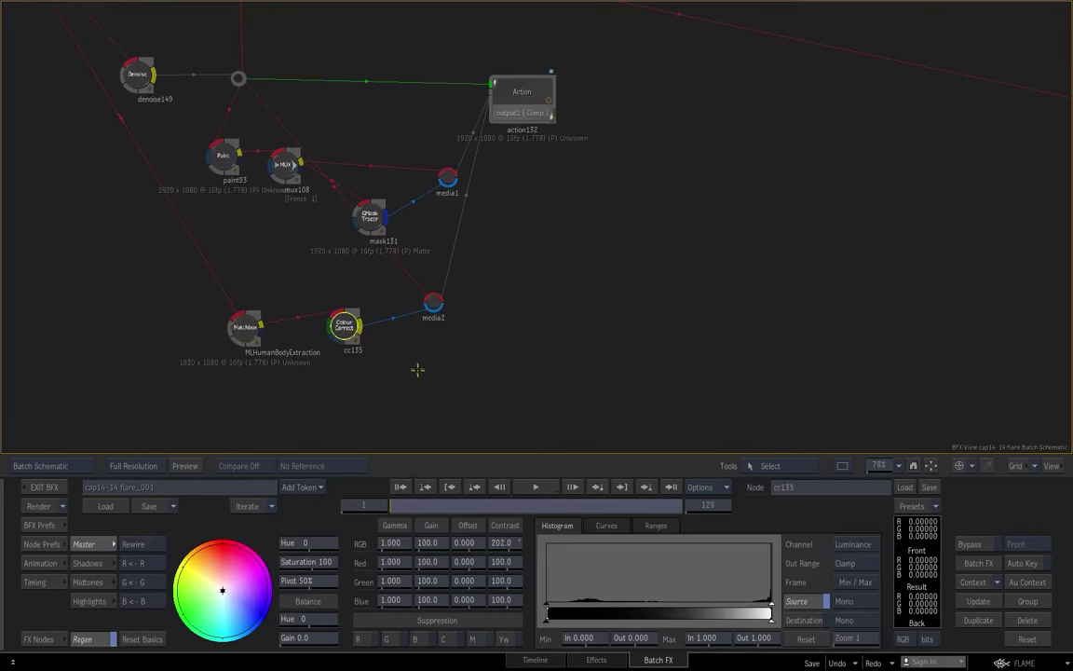
{"action": "key", "text": "F1"}
{"action": "key", "text": "F4"}
{"action": "left_click_drag", "start_coordinate": [245, 325], "coordinate": [221, 314]}
{"action": "left_click", "coordinate": [346, 327]}
{"action": "key", "text": "F1"}
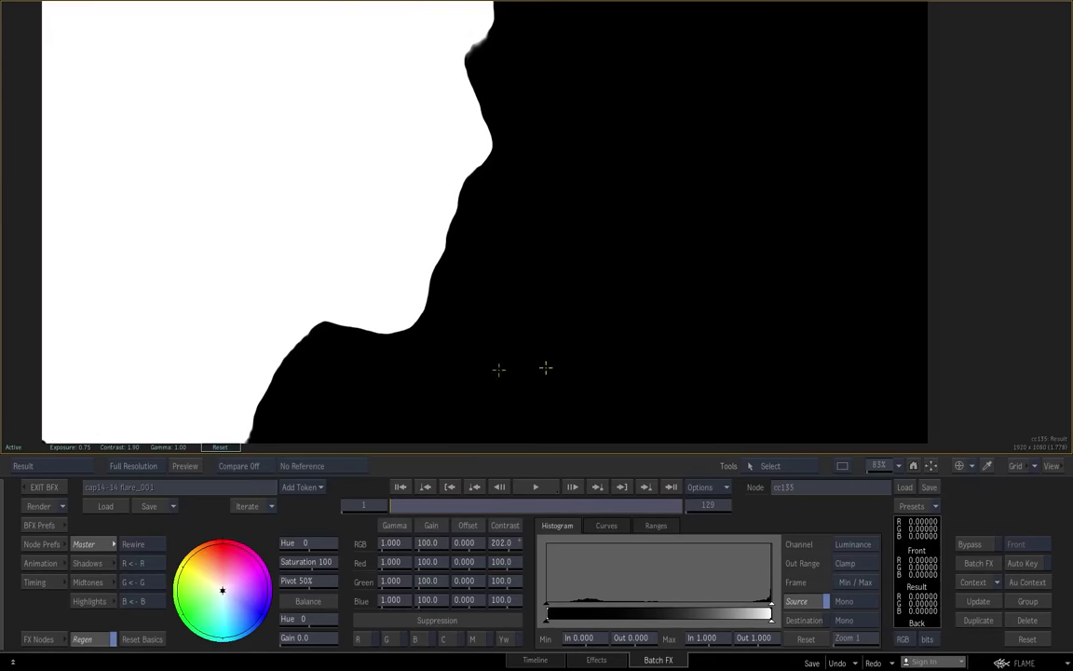
{"action": "key", "text": "F4"}
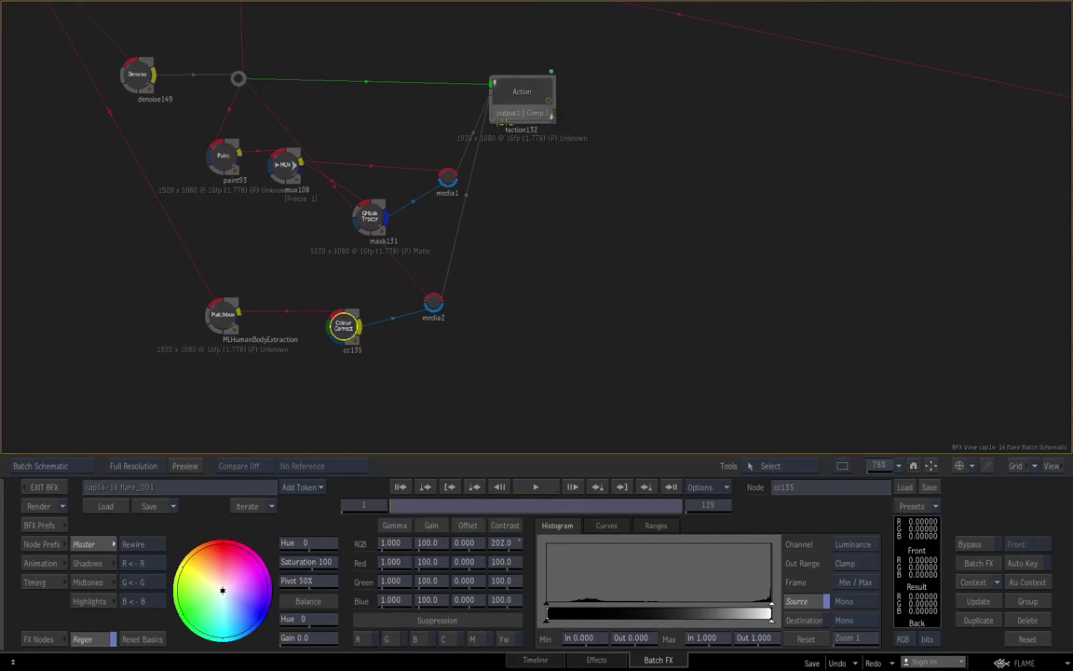
Step: Scrub the action132 composite to frame 54 and toggle surface2 off and on to check its contribution
{"action": "double_click", "coordinate": [522, 97]}
{"action": "left_click_drag", "start_coordinate": [427, 503], "coordinate": [509, 503]}
{"action": "key", "text": "Escape"}
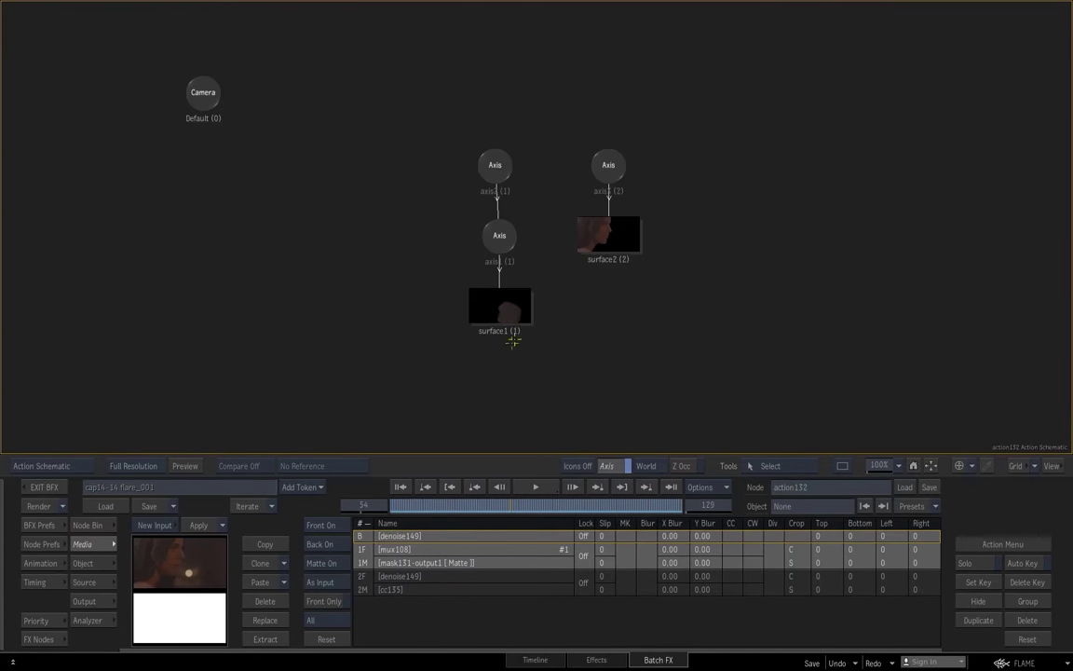
{"action": "left_click", "coordinate": [608, 249]}
{"action": "key", "text": "F4"}
{"action": "key", "text": "h"}
{"action": "key", "text": "h"}
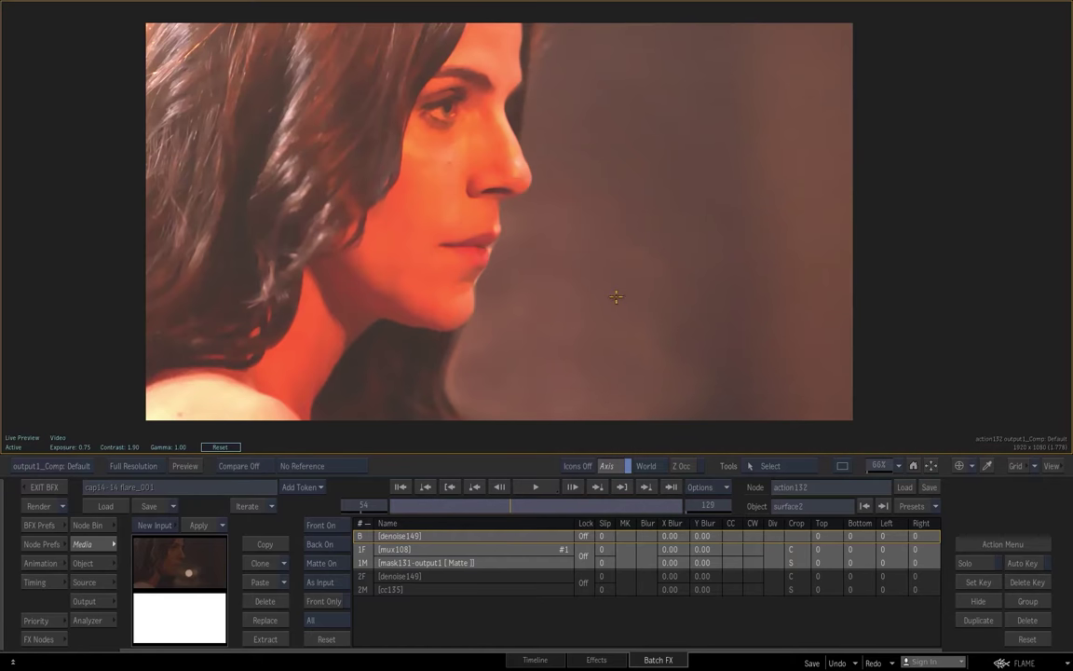
{"action": "key", "text": "Escape"}
Step: Reposition the output clip node in the schematic and select comp99
{"action": "left_click_drag", "start_coordinate": [711, 132], "coordinate": [612, 207]}
{"action": "left_click_drag", "start_coordinate": [929, 209], "coordinate": [968, 153]}
{"action": "left_click", "coordinate": [290, 69]}
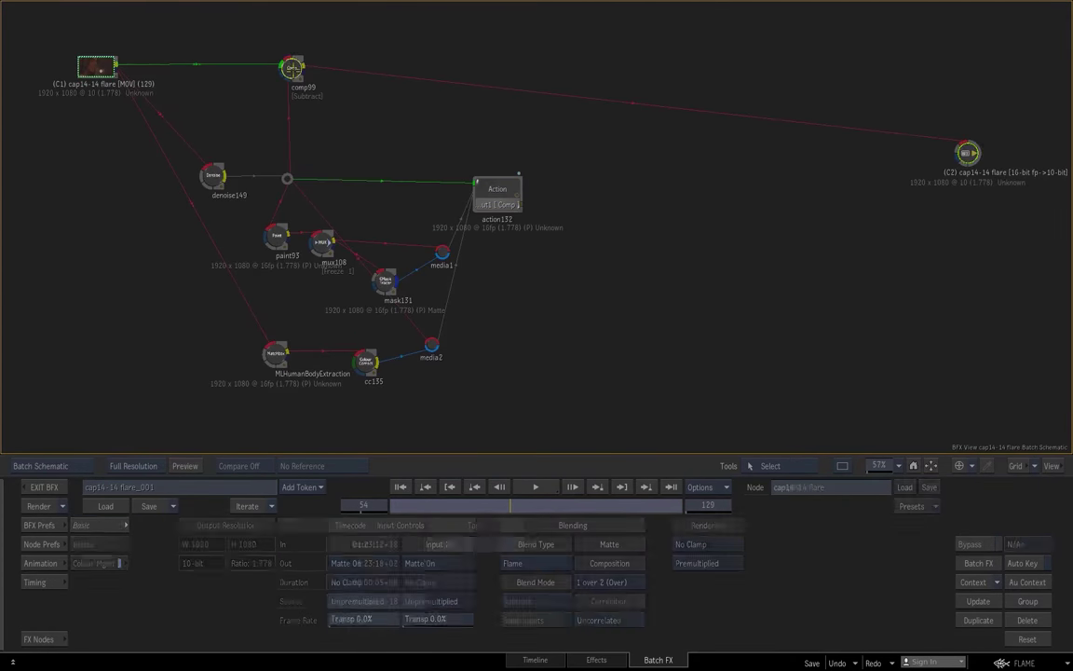
Step: Insert a Matchbox Median Filter node after comp99 and inspect its result with the viewer exposure raised to about 5.24
{"action": "left_click", "coordinate": [62, 637]}
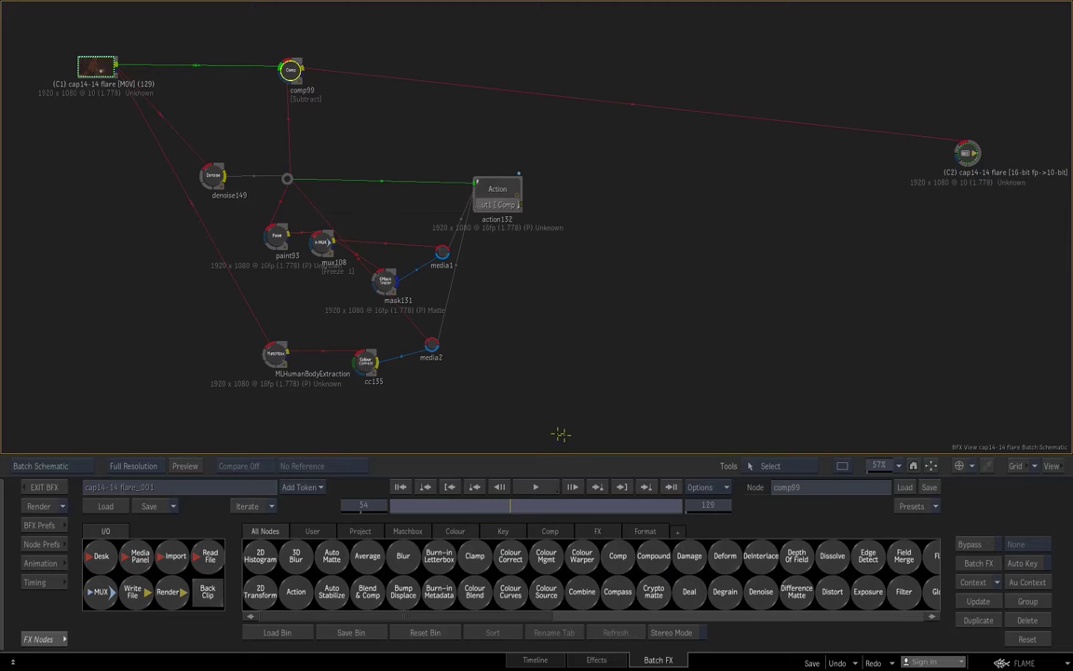
{"action": "left_click", "coordinate": [414, 534]}
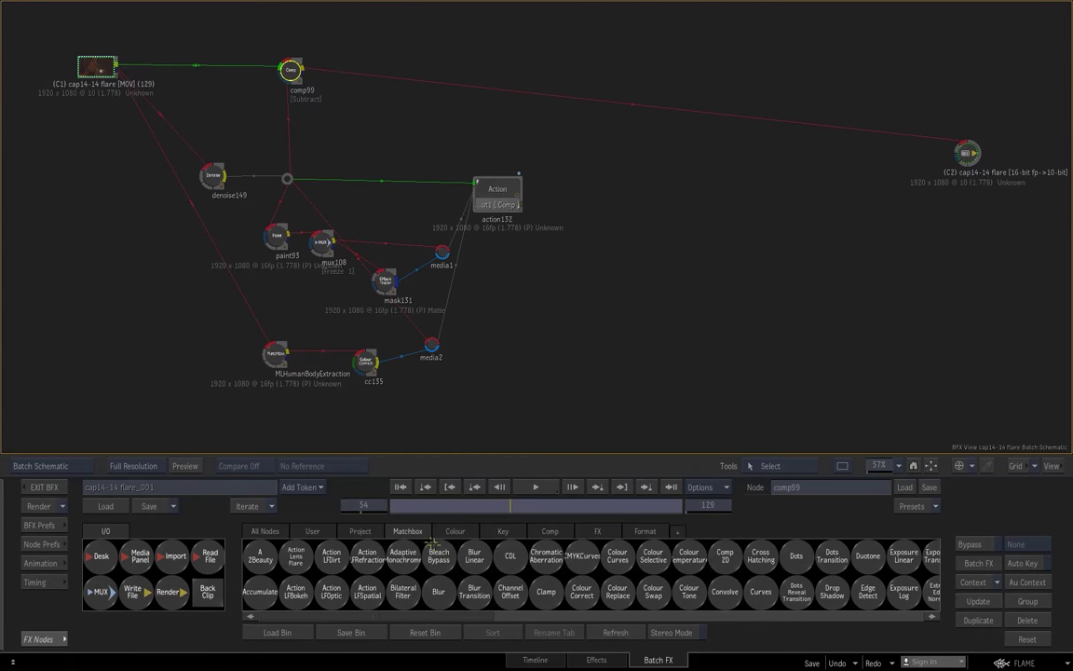
{"action": "key", "text": "m"}
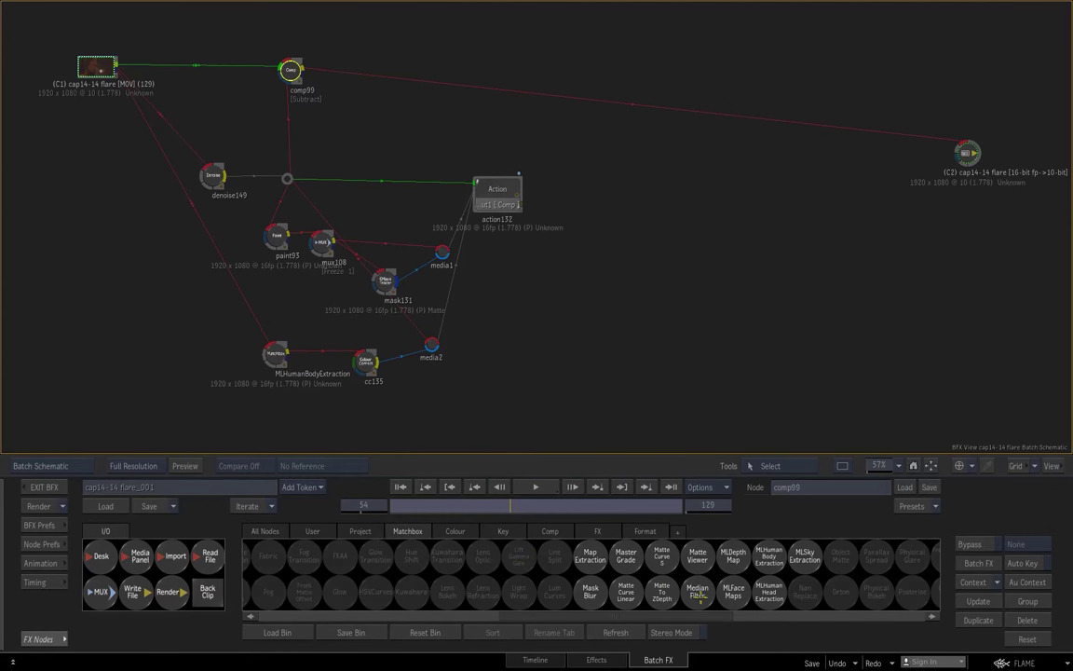
{"action": "left_click", "coordinate": [698, 597]}
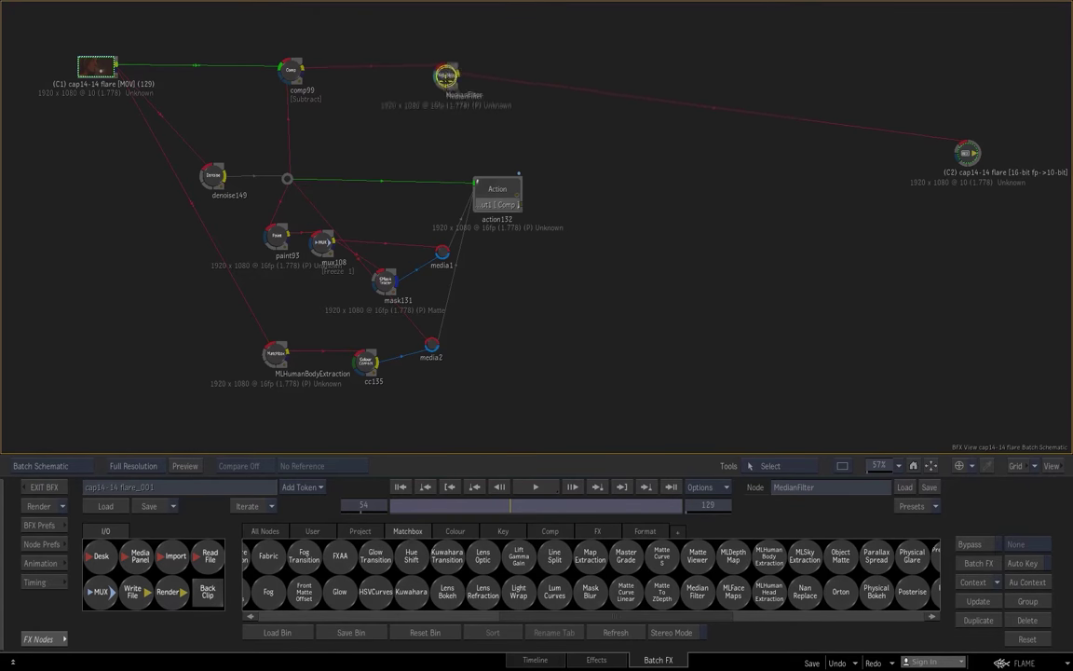
{"action": "left_click", "coordinate": [447, 76]}
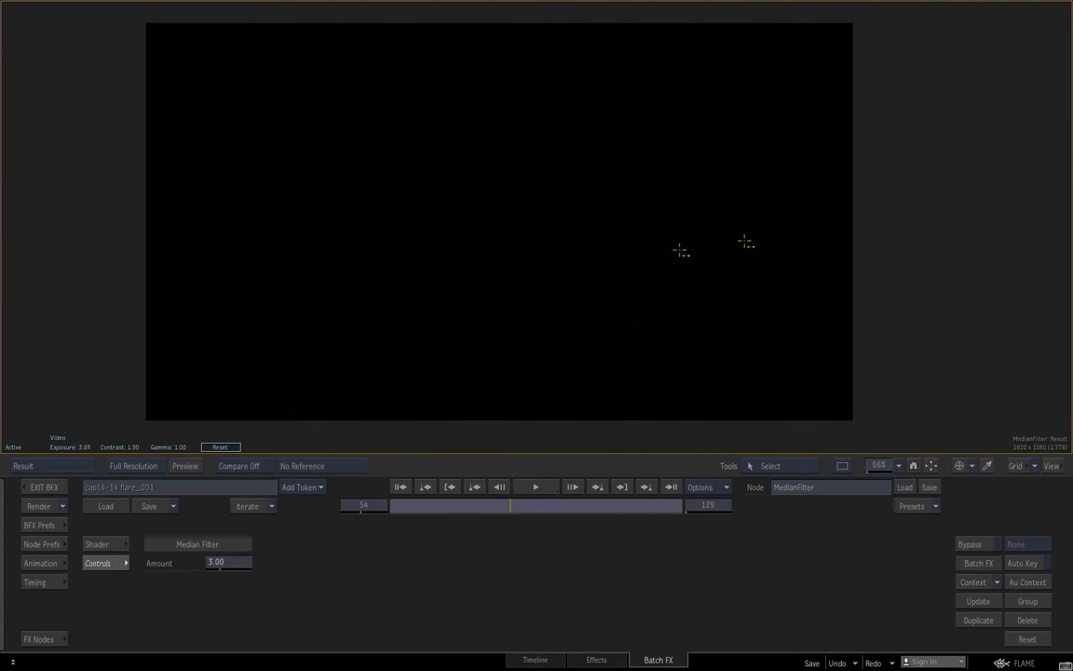
{"action": "left_click_drag", "start_coordinate": [559, 235], "coordinate": [625, 245]}
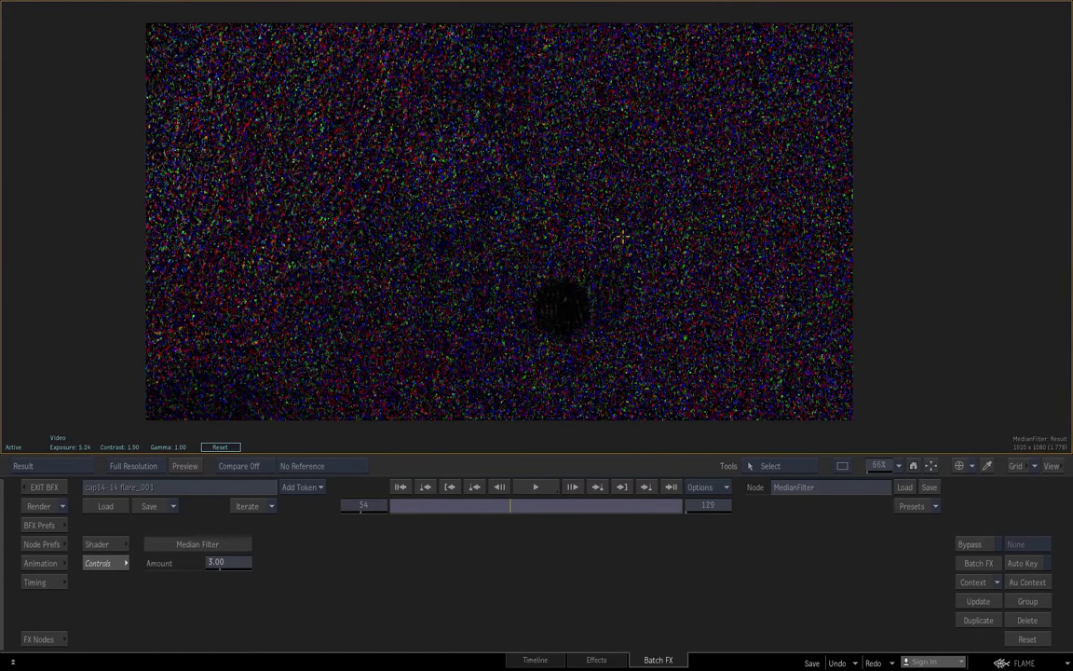
{"action": "key", "text": "Escape"}
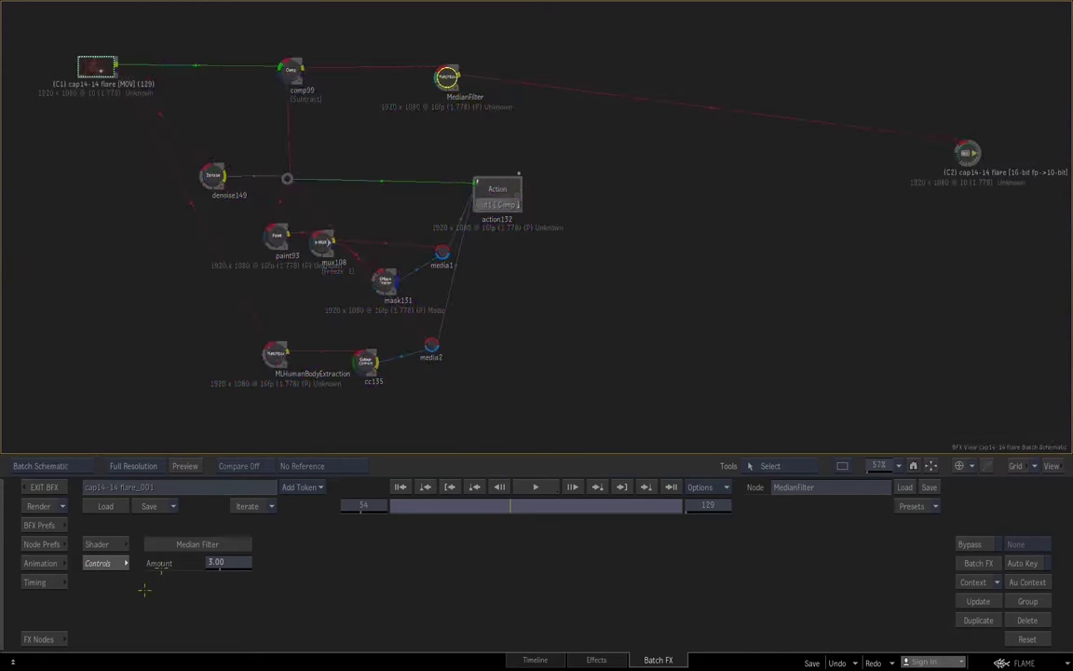
Step: Insert a 2D Transform node and a Colour Correct node between MedianFilter and the output clip
{"action": "left_click", "coordinate": [38, 639]}
{"action": "left_click", "coordinate": [270, 531]}
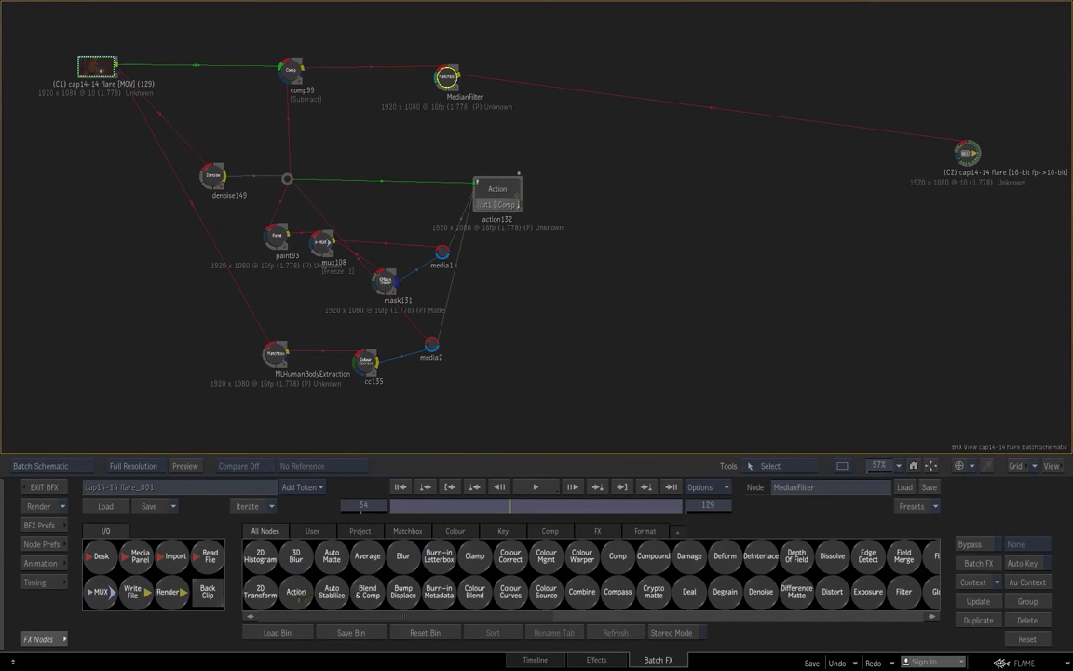
{"action": "left_click_drag", "start_coordinate": [260, 591], "coordinate": [565, 84]}
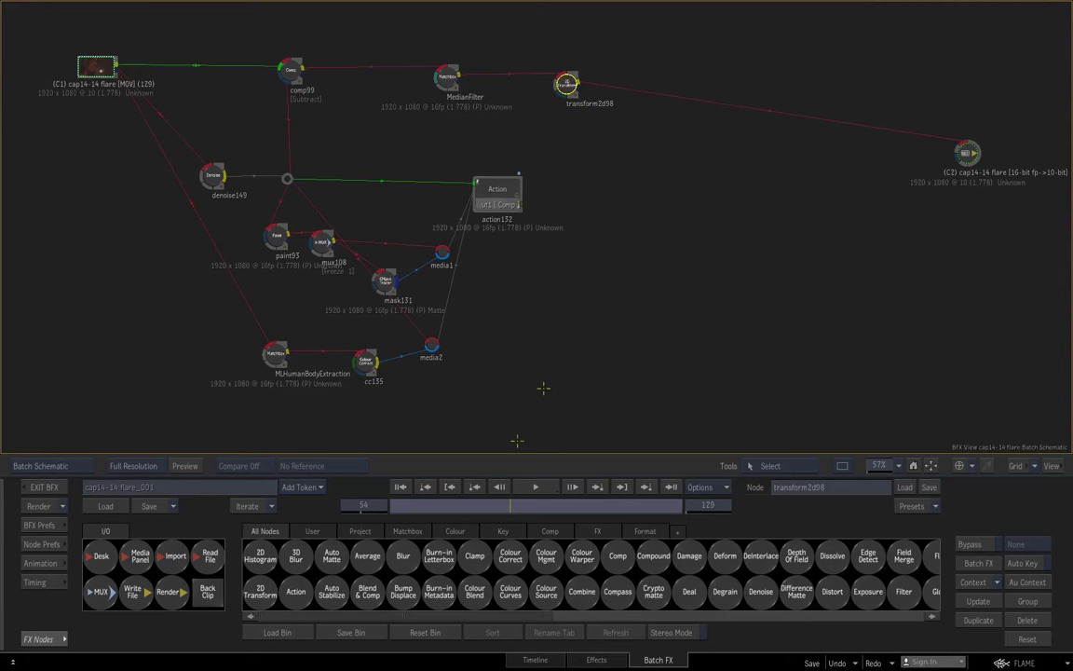
{"action": "left_click_drag", "start_coordinate": [511, 555], "coordinate": [685, 93]}
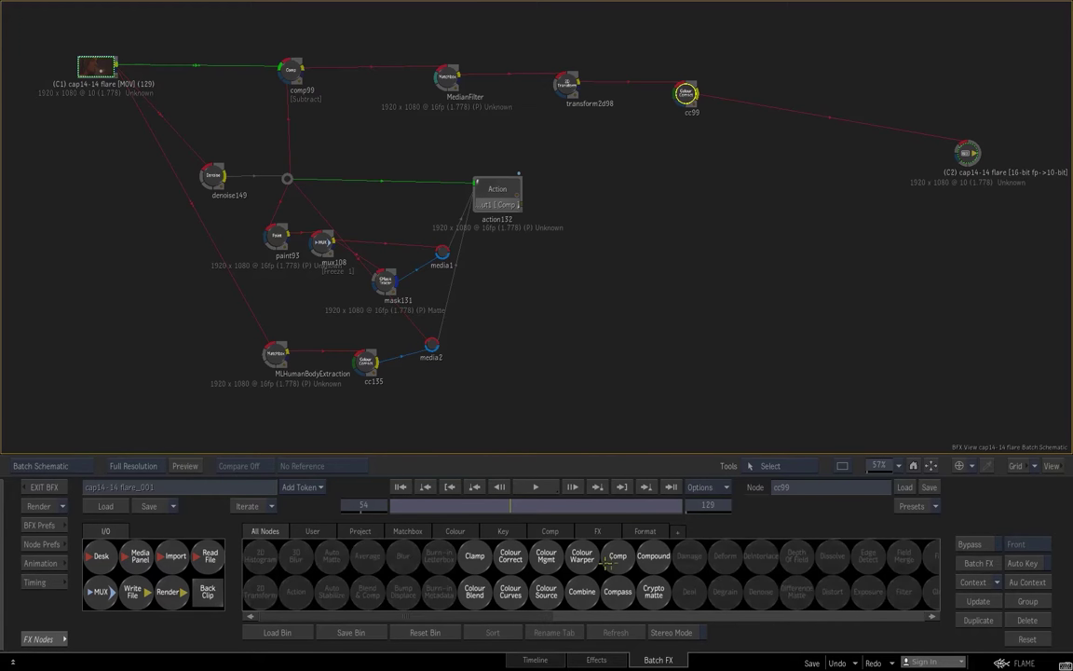
Step: Add a Comp node joining the action132 and cc99 outputs ahead of the output clip, and set its blend mode to Add
{"action": "left_click_drag", "start_coordinate": [618, 555], "coordinate": [749, 205]}
{"action": "left_click", "coordinate": [749, 205]}
{"action": "left_click", "coordinate": [512, 601]}
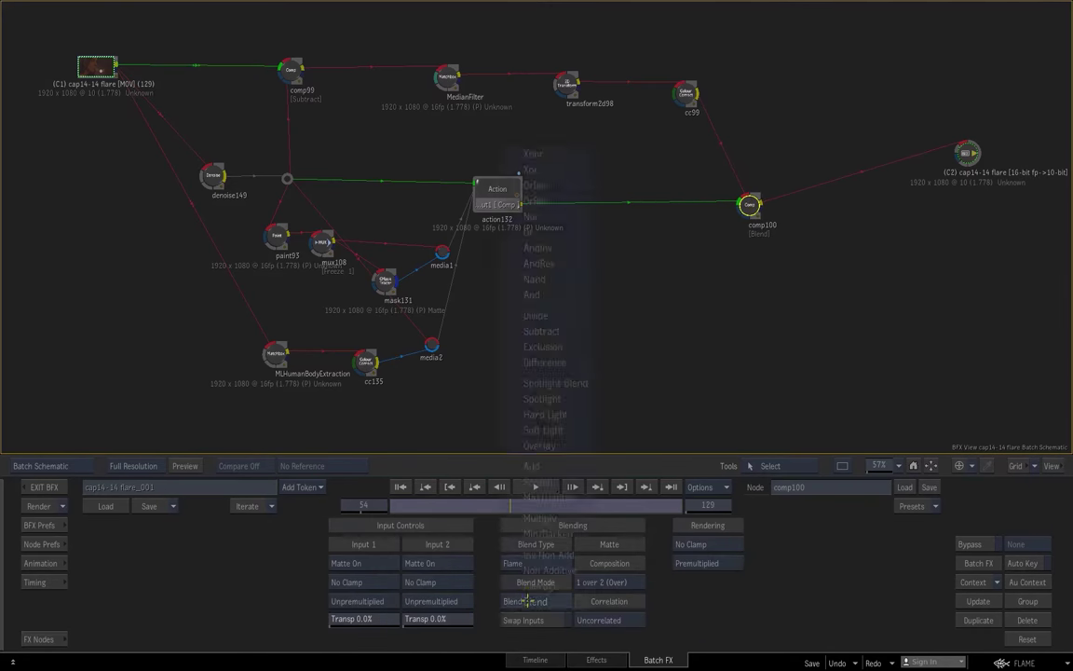
{"action": "left_click", "coordinate": [499, 414]}
Step: View the combined result in Context 2, resetting the viewer exposure and raising it to about 0.65
{"action": "key", "text": "2"}
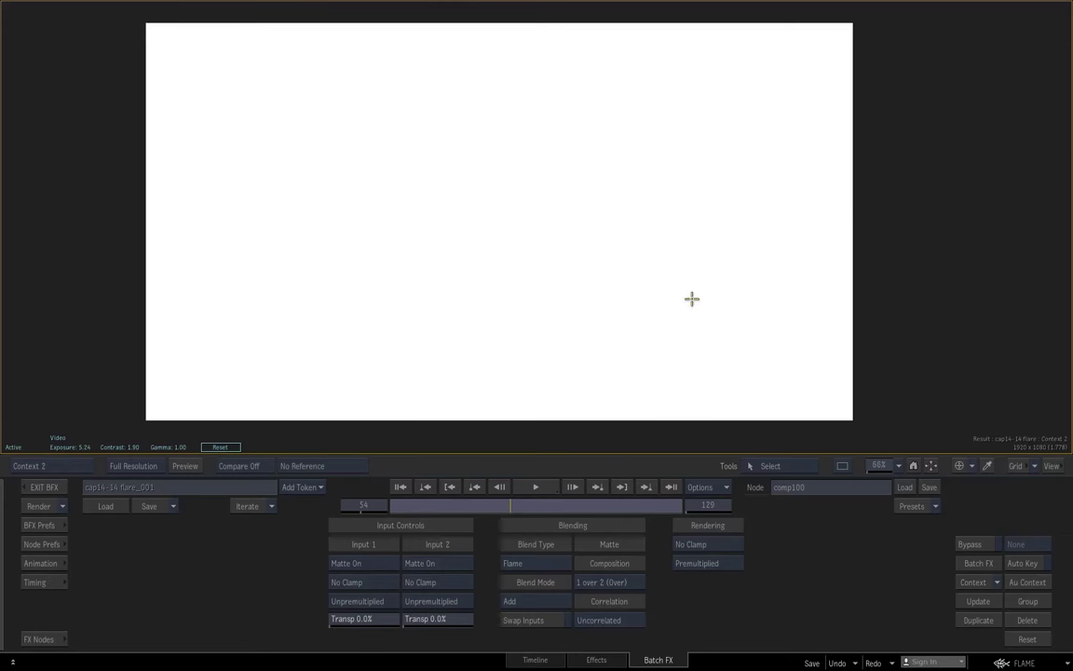
{"action": "key", "text": "Escape"}
{"action": "key", "text": "2"}
{"action": "left_click", "coordinate": [229, 447]}
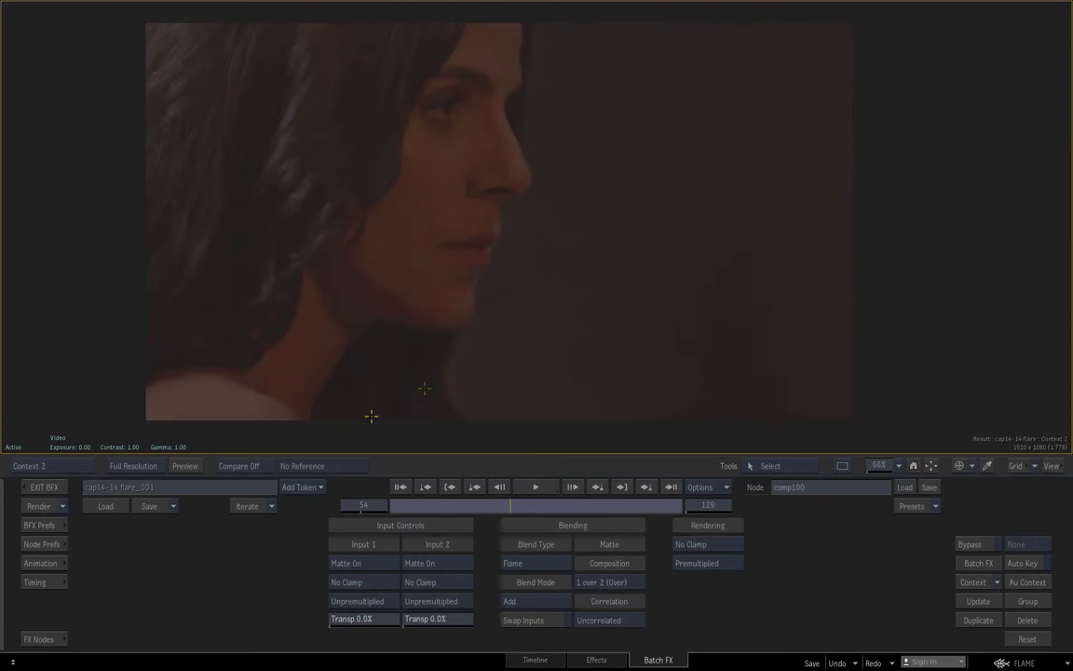
{"action": "left_click_drag", "start_coordinate": [371, 415], "coordinate": [637, 265]}
{"action": "key", "text": "Escape"}
Step: Set transform2d98's repeat mode to Mirror Repeat and hide its axis icons while viewing the composite result
{"action": "left_click", "coordinate": [465, 93]}
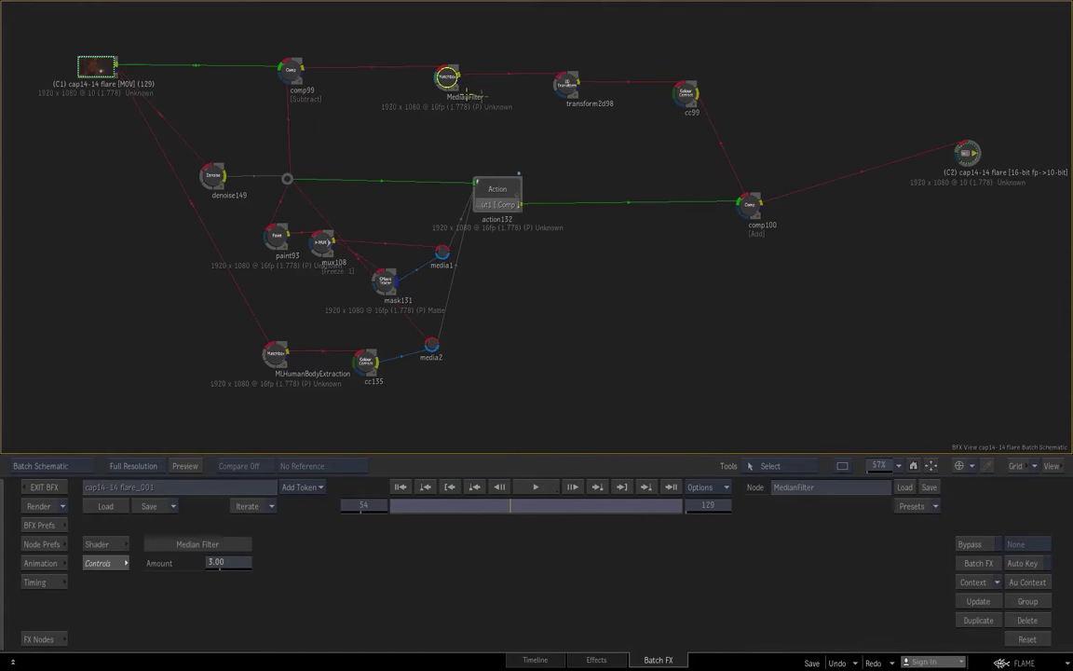
{"action": "left_click", "coordinate": [568, 84]}
{"action": "key", "text": "grave"}
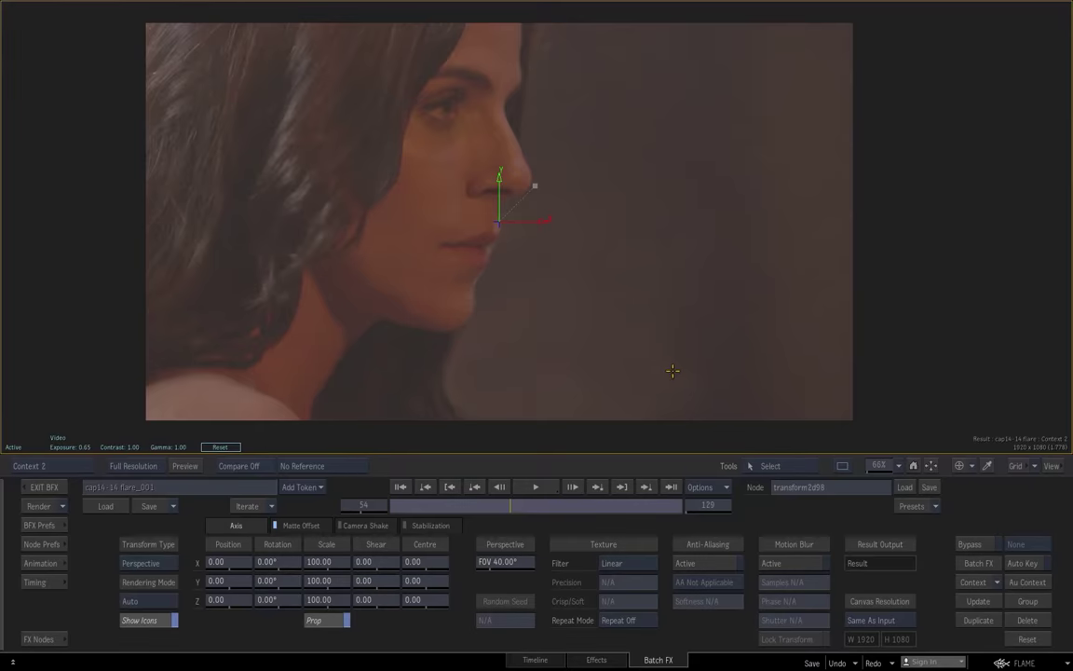
{"action": "key", "text": "grave"}
{"action": "left_click", "coordinate": [447, 77]}
{"action": "key", "text": "F4"}
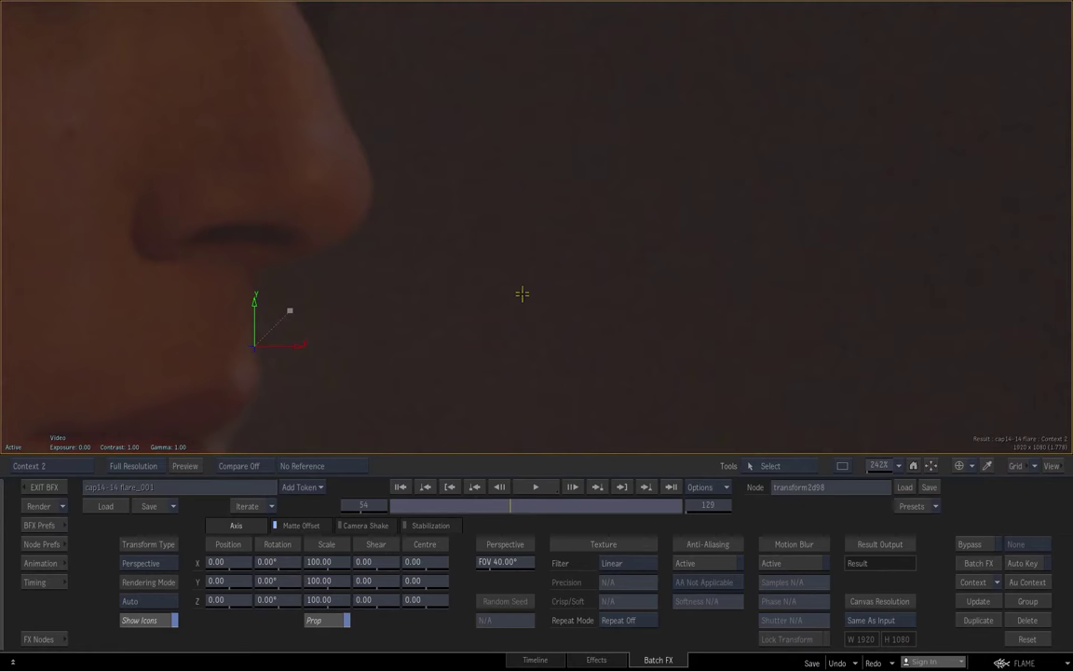
{"action": "left_click", "coordinate": [630, 619]}
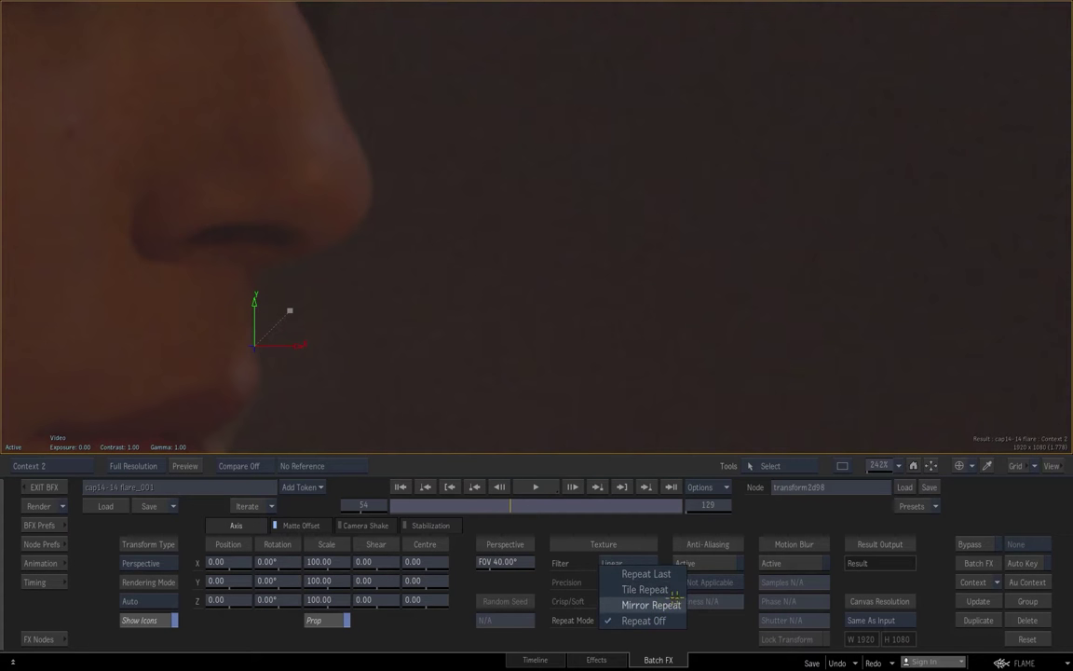
{"action": "left_click", "coordinate": [651, 604]}
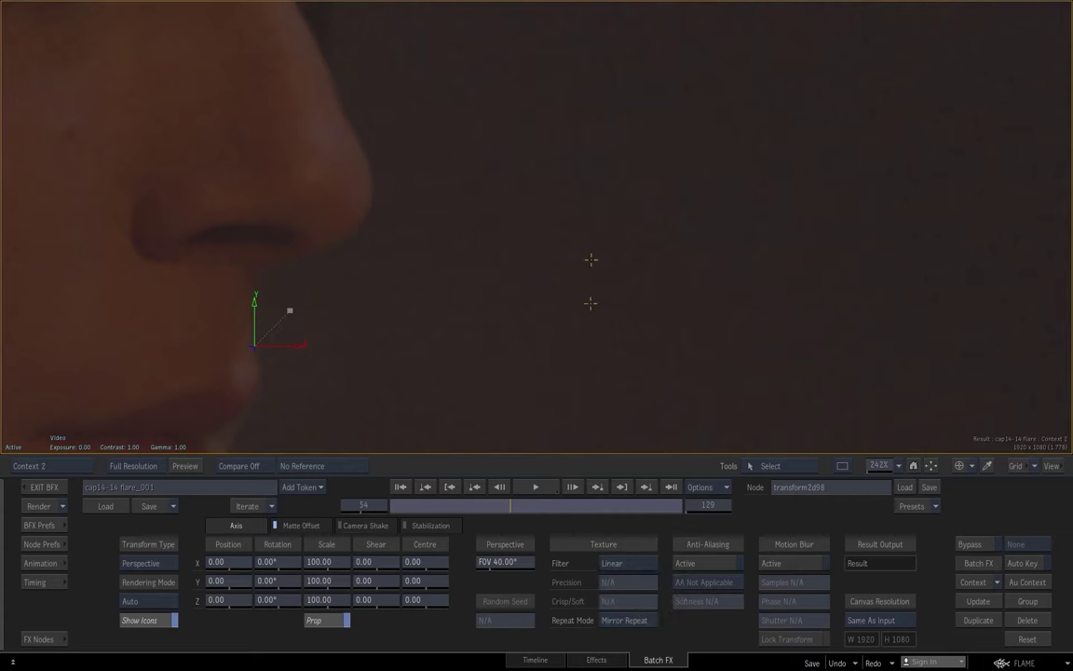
{"action": "key", "text": "i"}
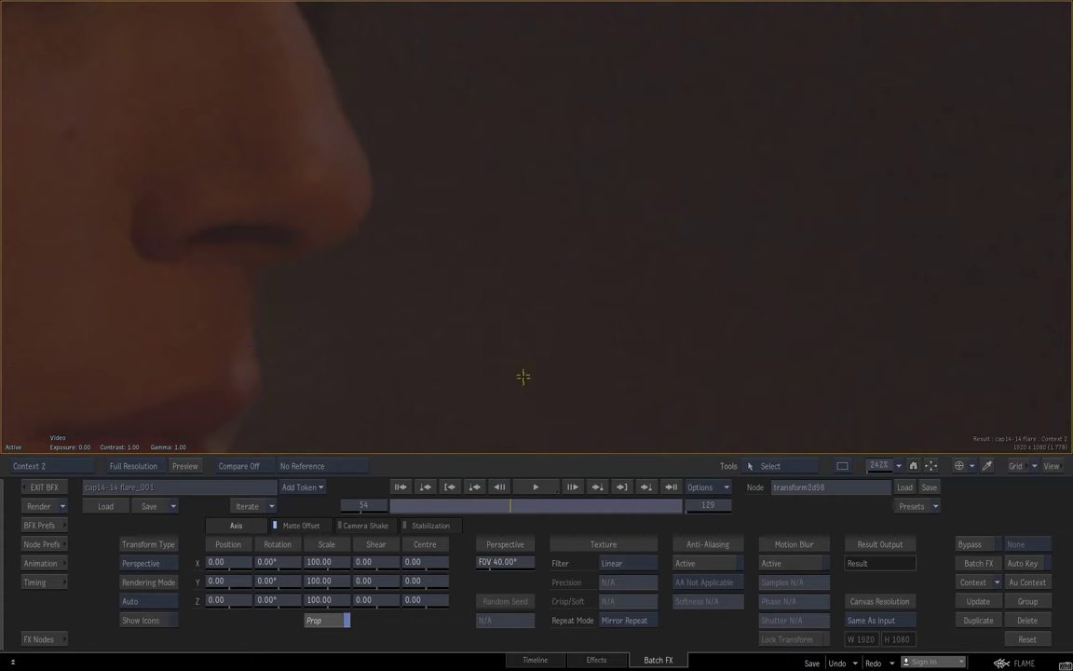
Step: Turn off proportional scaling on transform2d98 and set its scale to 40 in X and 30 in Y, with viewer exposure at about 0.94
{"action": "left_click_drag", "start_coordinate": [523, 376], "coordinate": [627, 392]}
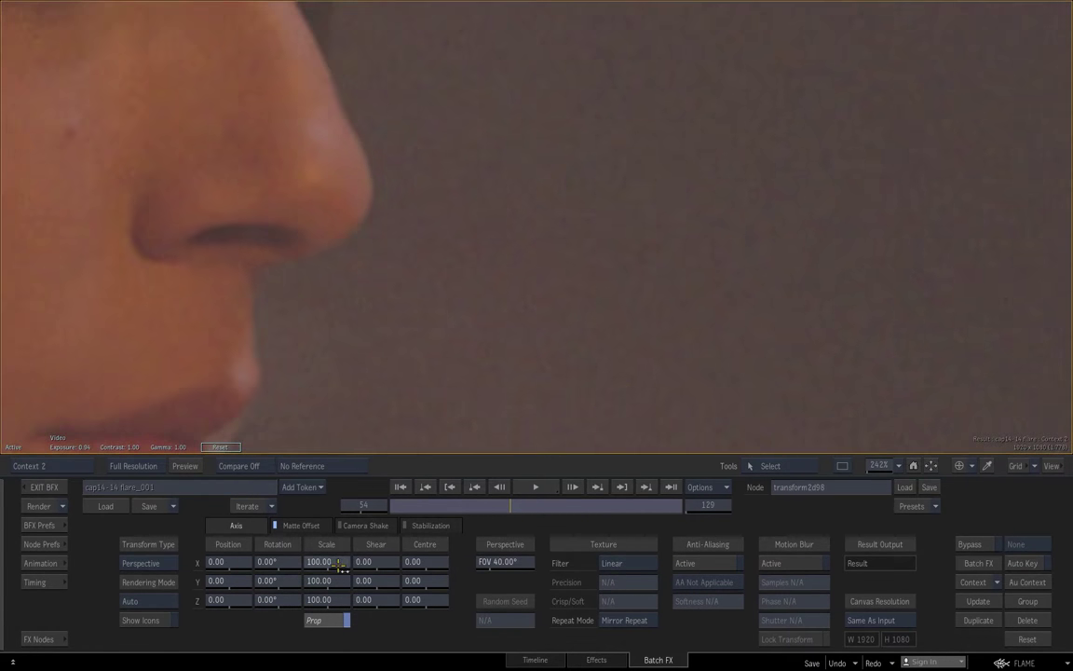
{"action": "left_click", "coordinate": [332, 620]}
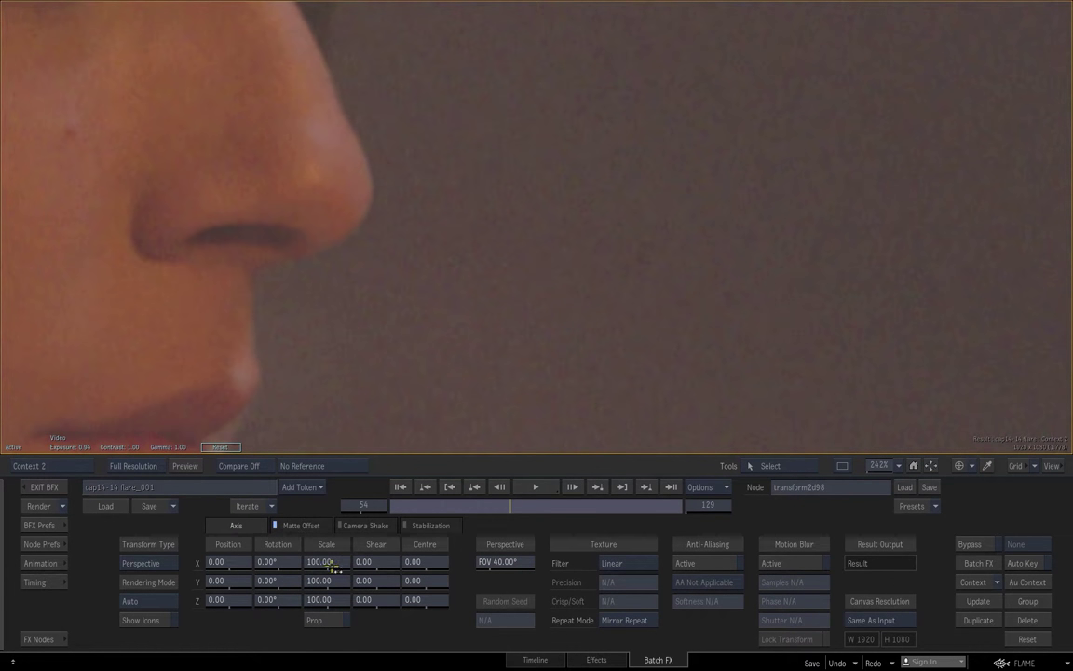
{"action": "left_click_drag", "start_coordinate": [333, 563], "coordinate": [275, 573]}
{"action": "left_click_drag", "start_coordinate": [286, 570], "coordinate": [286, 570]}
{"action": "left_click_drag", "start_coordinate": [322, 581], "coordinate": [262, 598]}
Step: Select cc99 and compare the grain by alternating repeatedly between the Context 1 and Context 2 views
{"action": "key", "text": "Escape"}
{"action": "key", "text": "F4"}
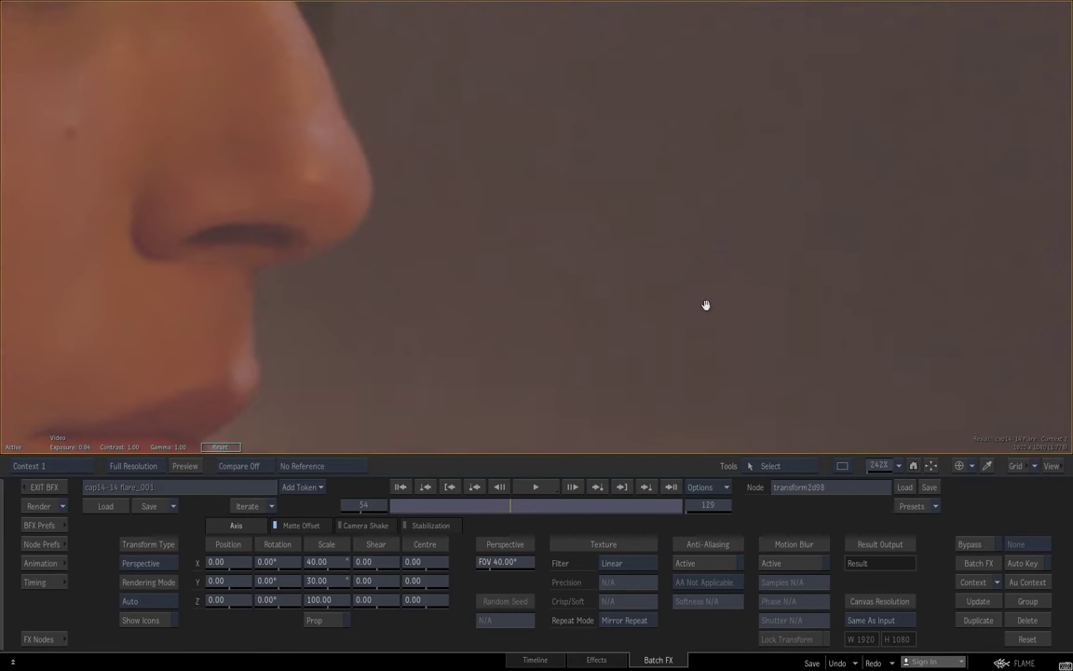
{"action": "key", "text": "grave"}
{"action": "left_click", "coordinate": [686, 93]}
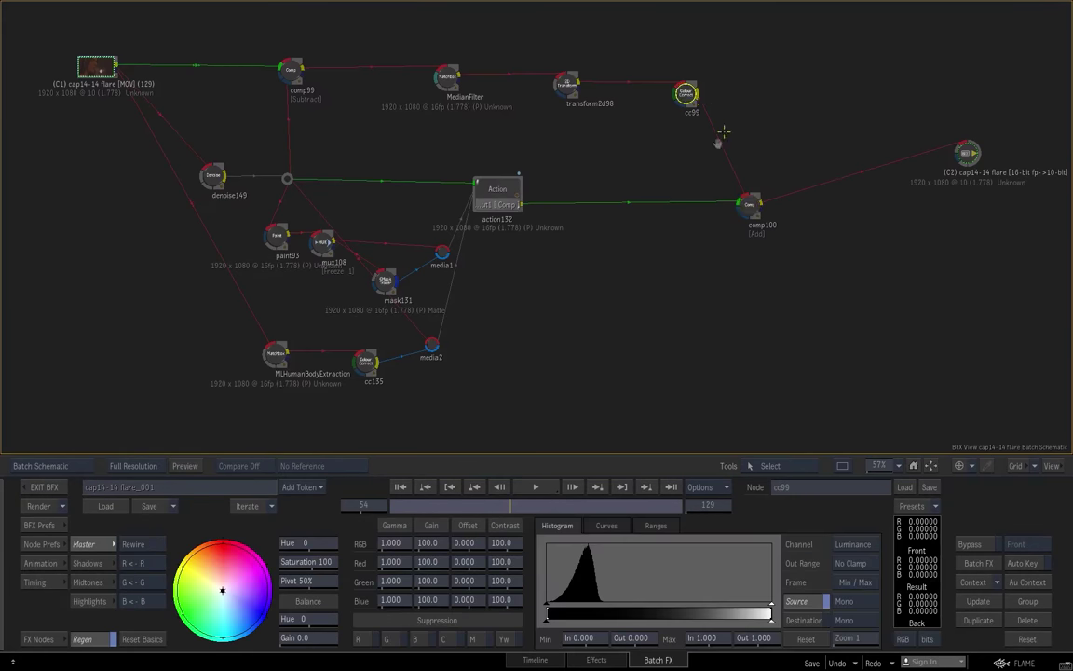
{"action": "key", "text": "grave"}
{"action": "key", "text": "2"}
{"action": "key", "text": "1"}
{"action": "key", "text": "2"}
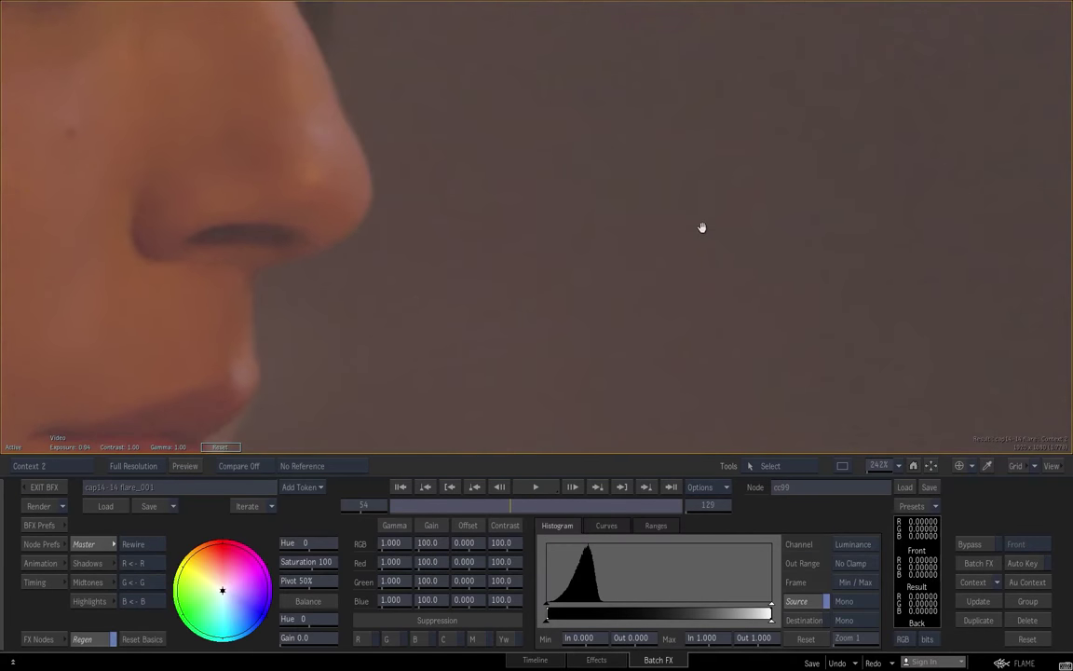
{"action": "key", "text": "1"}
{"action": "key", "text": "2"}
{"action": "key", "text": "1"}
{"action": "key", "text": "2"}
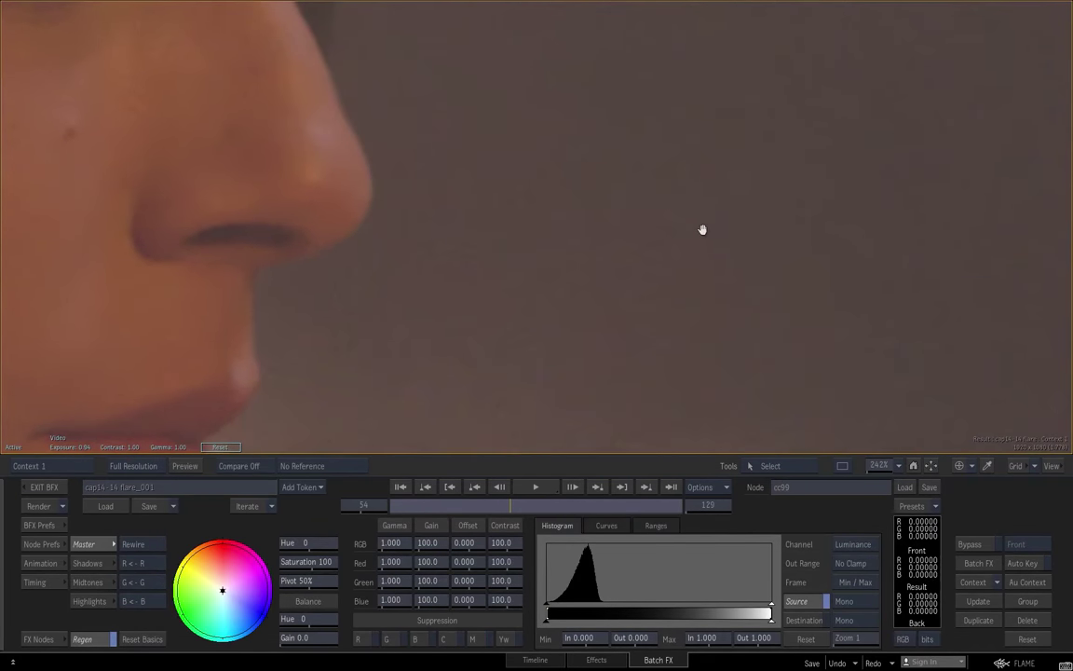
Step: Set the RGB gain of cc99 to 150 to strengthen the grain
{"action": "key", "text": "grave"}
{"action": "key", "text": "grave"}
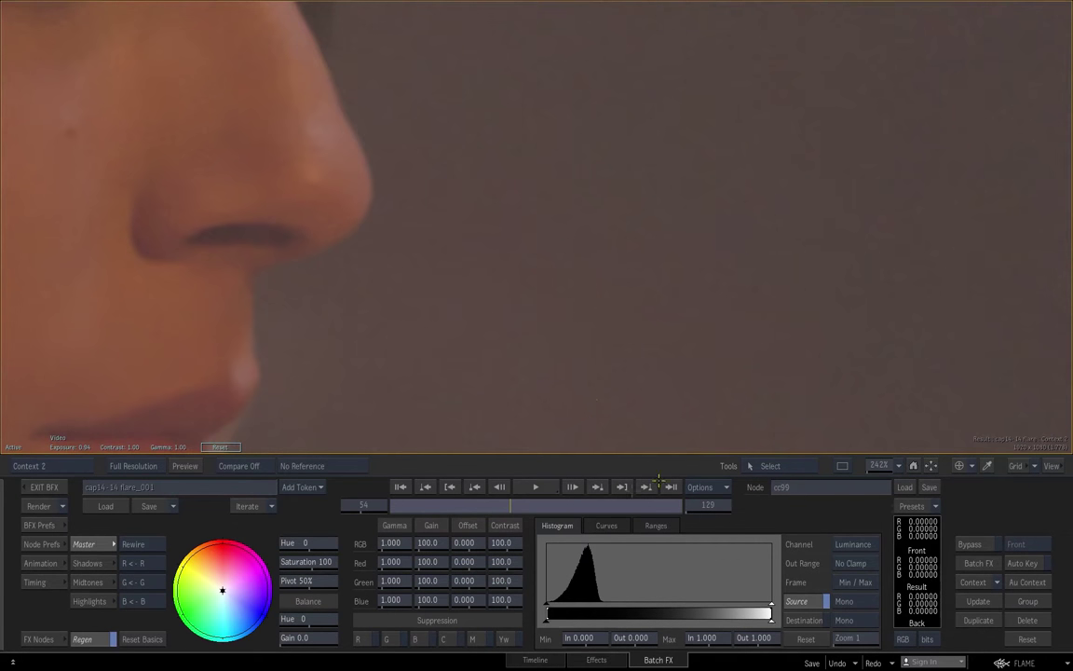
{"action": "left_click_drag", "start_coordinate": [430, 543], "coordinate": [507, 546]}
{"action": "key", "text": "Escape"}
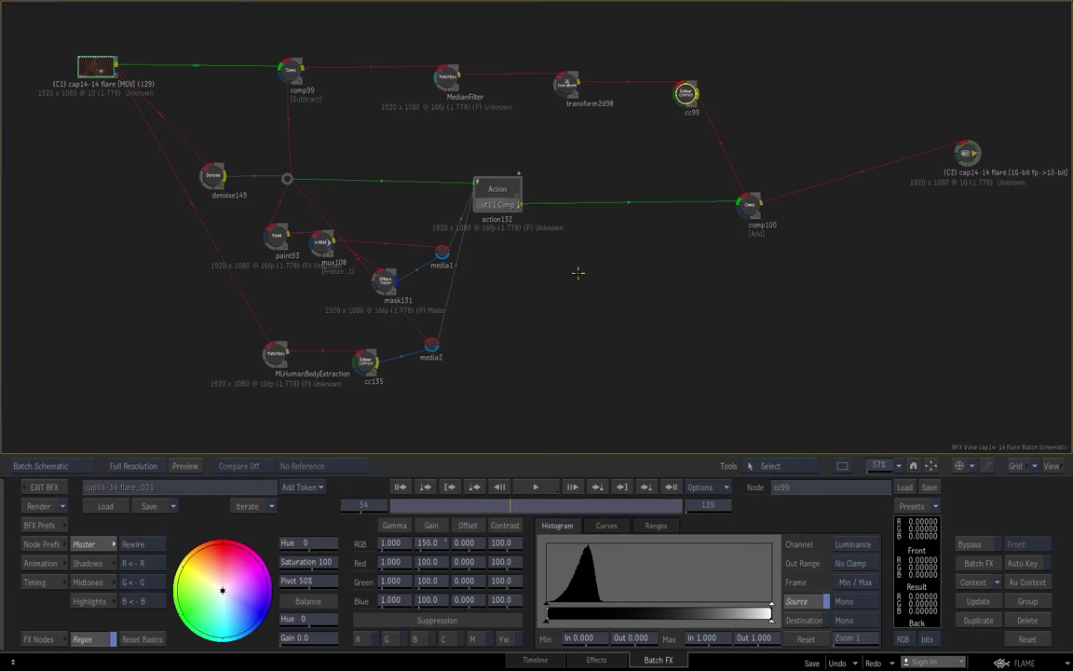
Step: Set transform2d98's scale to 14 in X and 20 in Y, and review the regrained frame
{"action": "left_click", "coordinate": [572, 80]}
{"action": "key", "text": "2"}
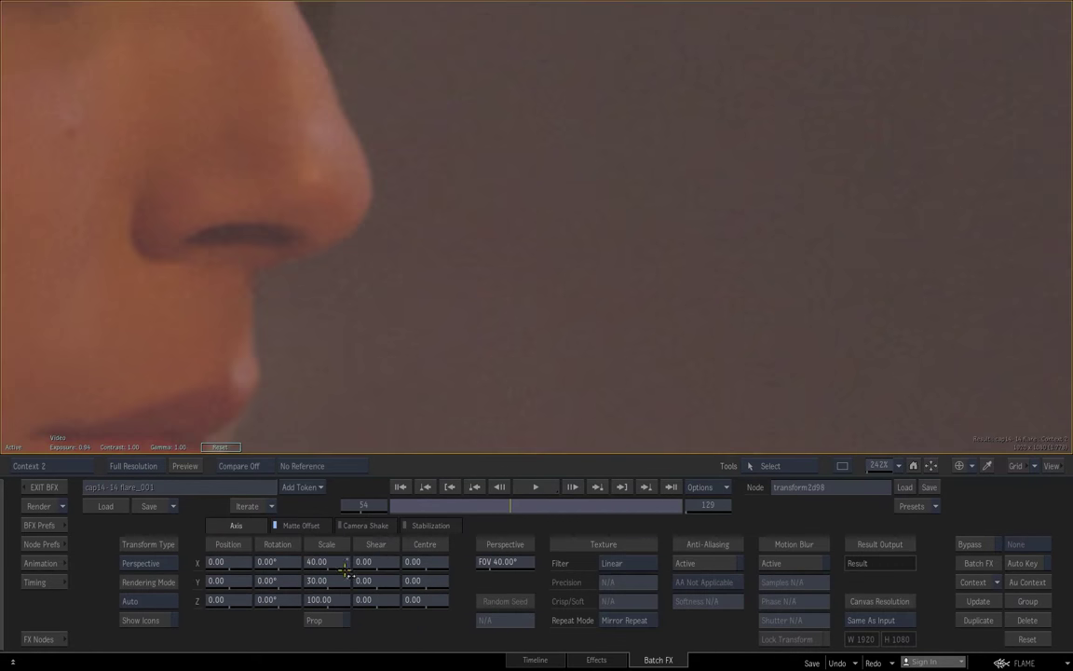
{"action": "left_click", "coordinate": [307, 561]}
{"action": "left_click_drag", "start_coordinate": [338, 567], "coordinate": [320, 590]}
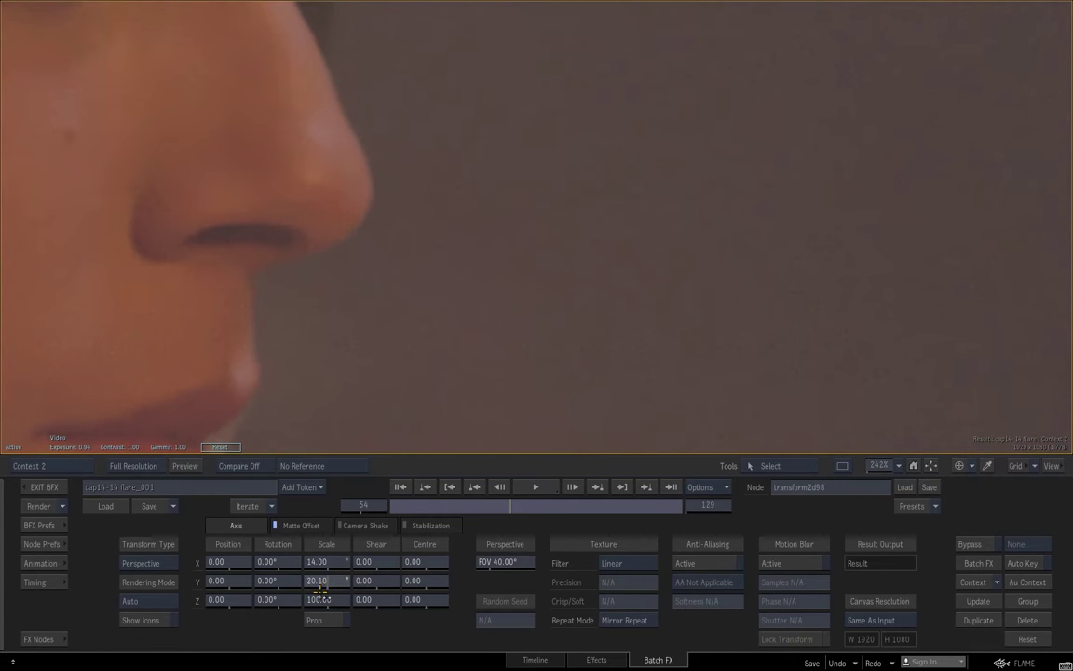
{"action": "left_click_drag", "start_coordinate": [713, 364], "coordinate": [719, 302]}
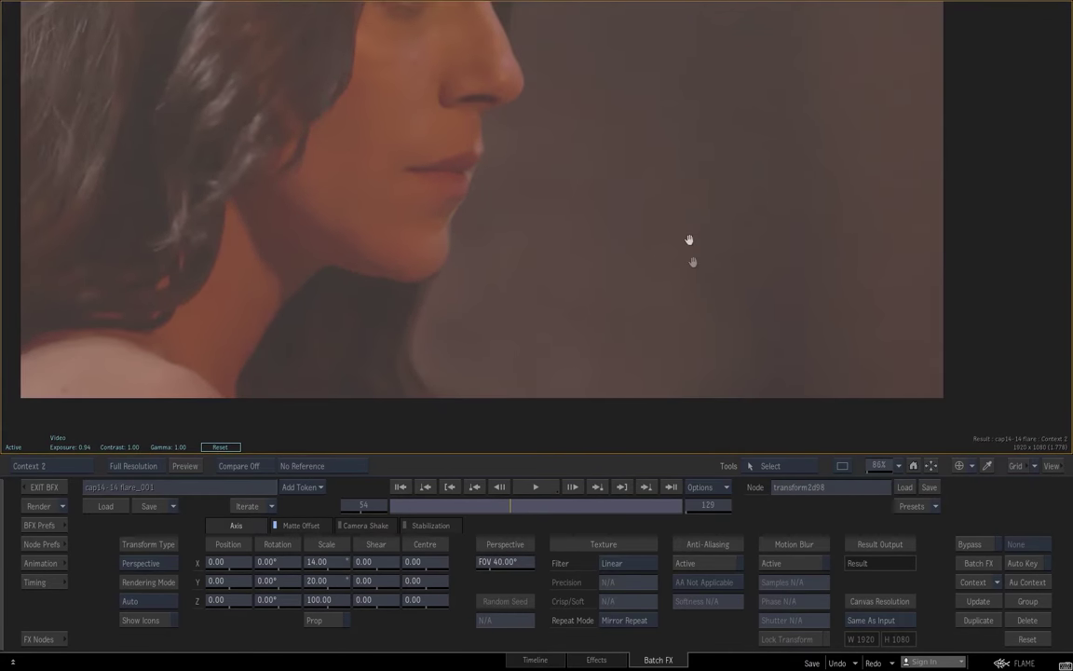
{"action": "left_click_drag", "start_coordinate": [699, 250], "coordinate": [777, 171]}
{"action": "key", "text": "Escape"}
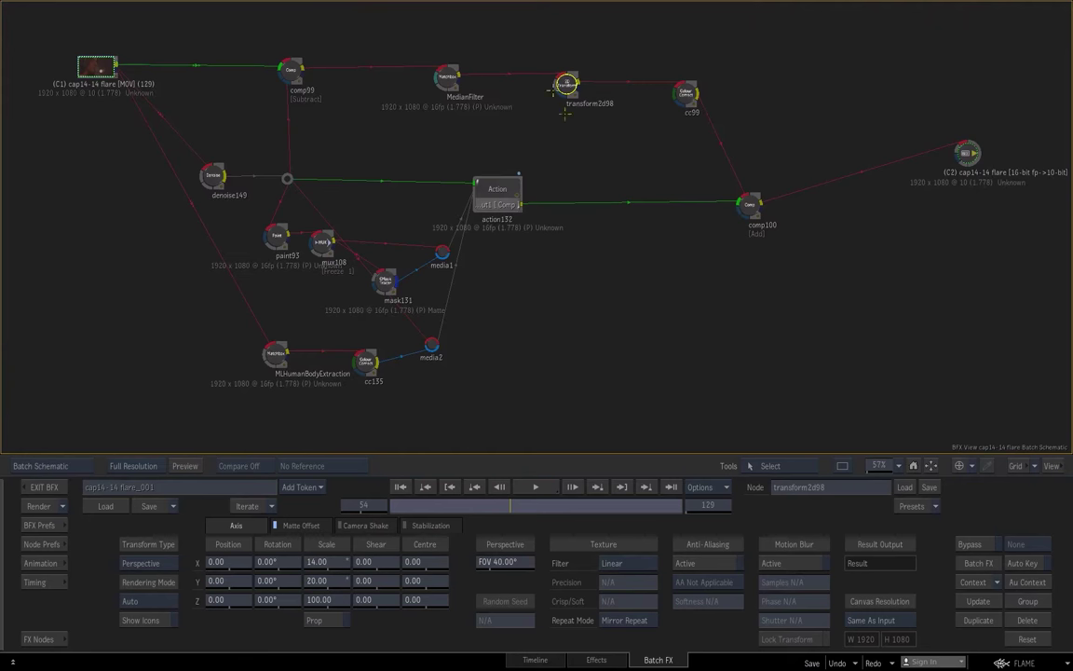
Step: Add a Comp node combining comp99's grain with the action132 output, set its blend mode to Add, and view its result
{"action": "left_click", "coordinate": [39, 639]}
{"action": "left_click", "coordinate": [617, 555]}
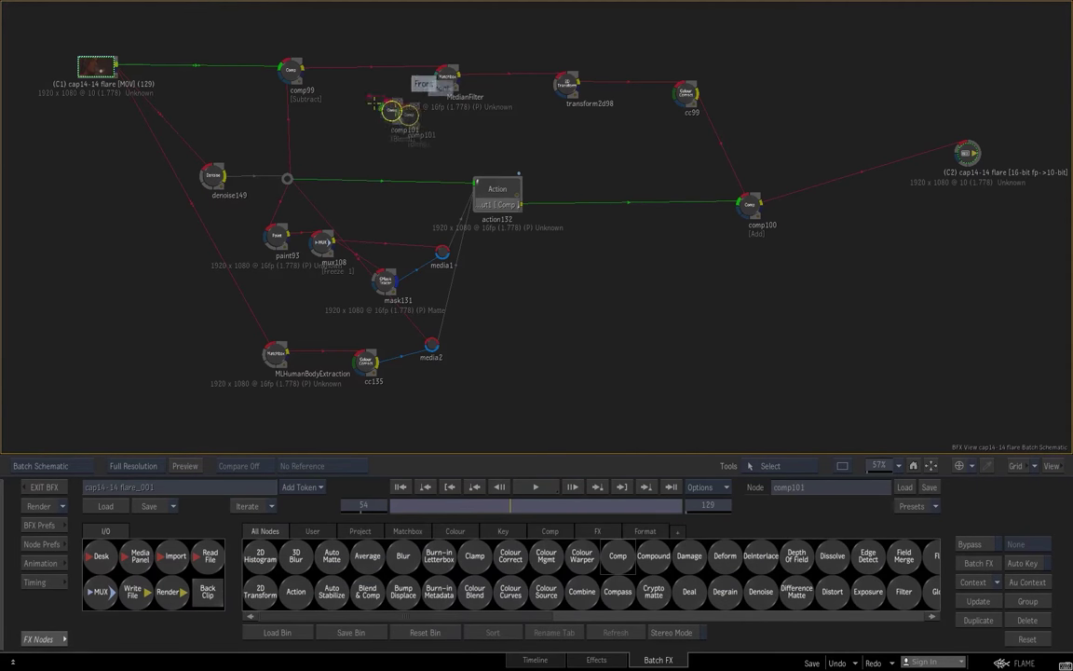
{"action": "left_click", "coordinate": [546, 211]}
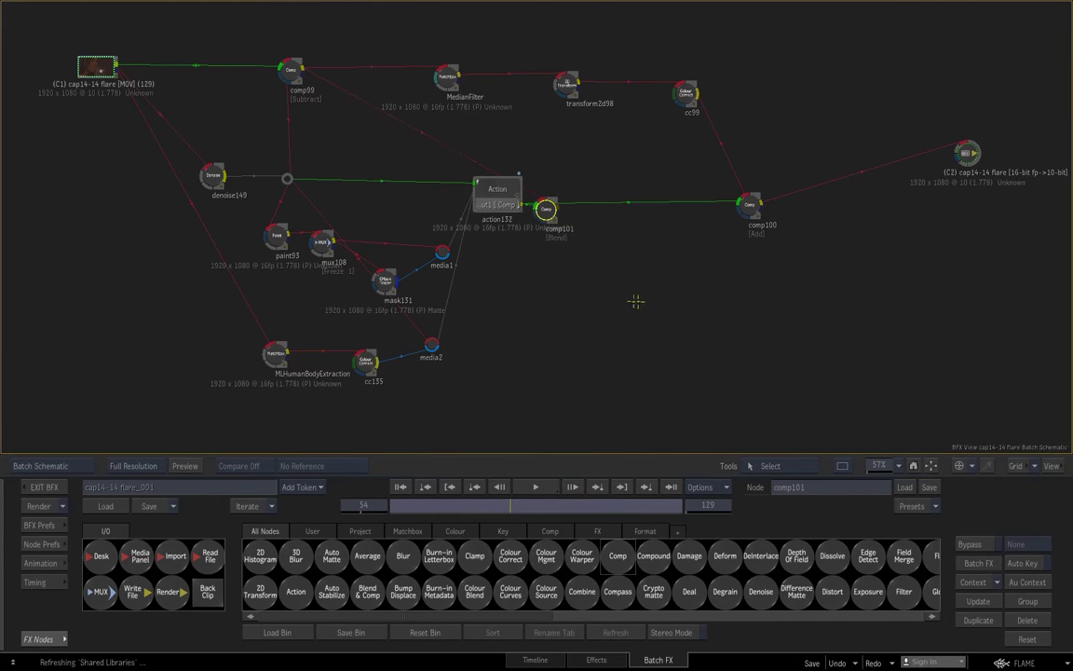
{"action": "double_click", "coordinate": [549, 213]}
{"action": "left_click", "coordinate": [545, 601]}
{"action": "left_click", "coordinate": [566, 466]}
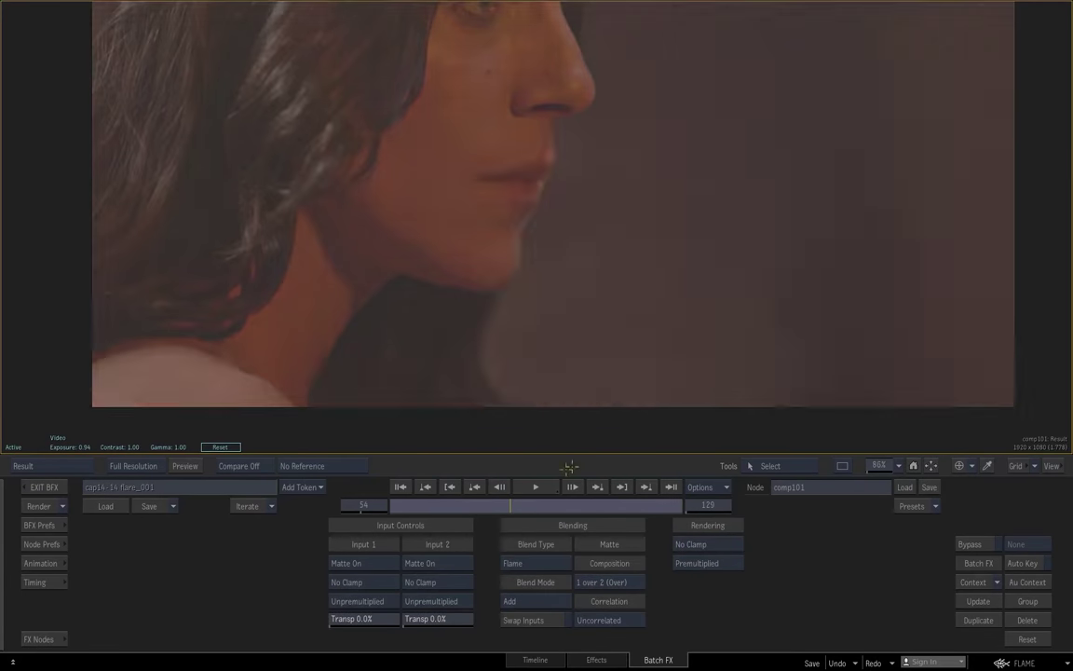
{"action": "left_click_drag", "start_coordinate": [802, 287], "coordinate": [716, 318]}
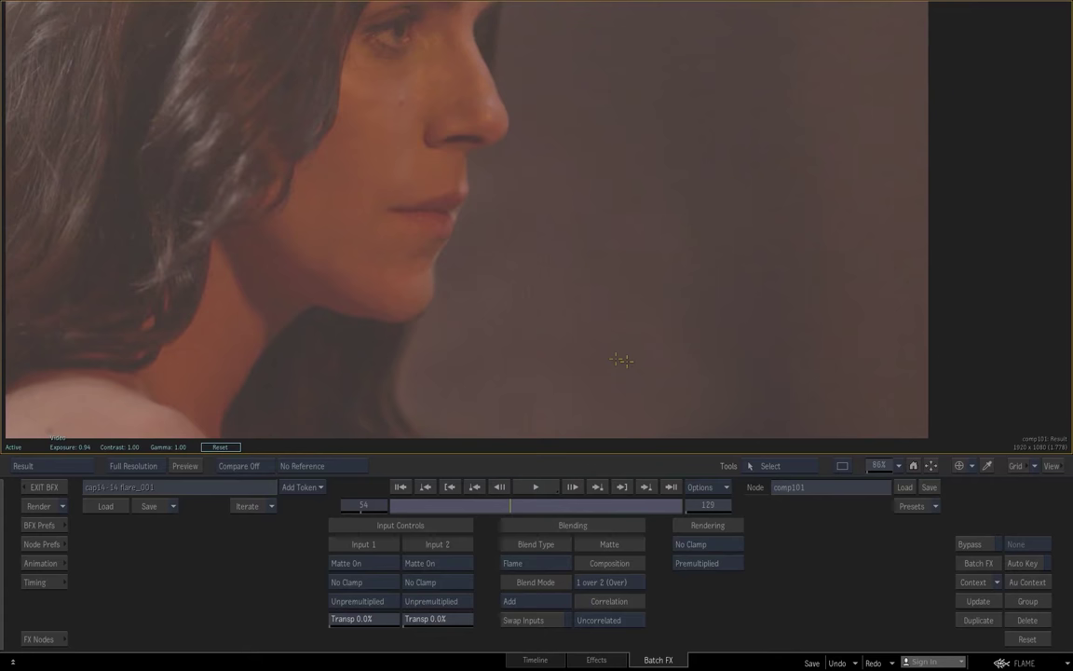
Step: Compare the comp101 result with the comp100 result over several frames, and delete the comp101 node
{"action": "scroll", "coordinate": [554, 358], "scroll_direction": "up", "scroll_amount": 3}
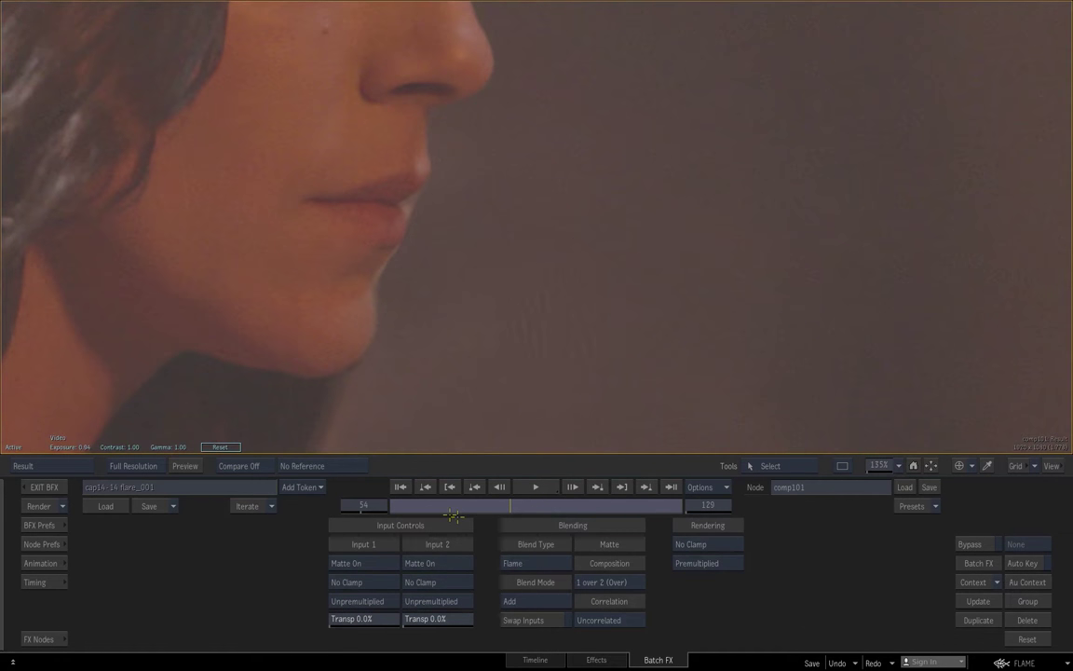
{"action": "left_click_drag", "start_coordinate": [339, 518], "coordinate": [298, 466]}
{"action": "key", "text": "F4"}
{"action": "left_click_drag", "start_coordinate": [967, 152], "coordinate": [954, 197]}
{"action": "left_click", "coordinate": [750, 204]}
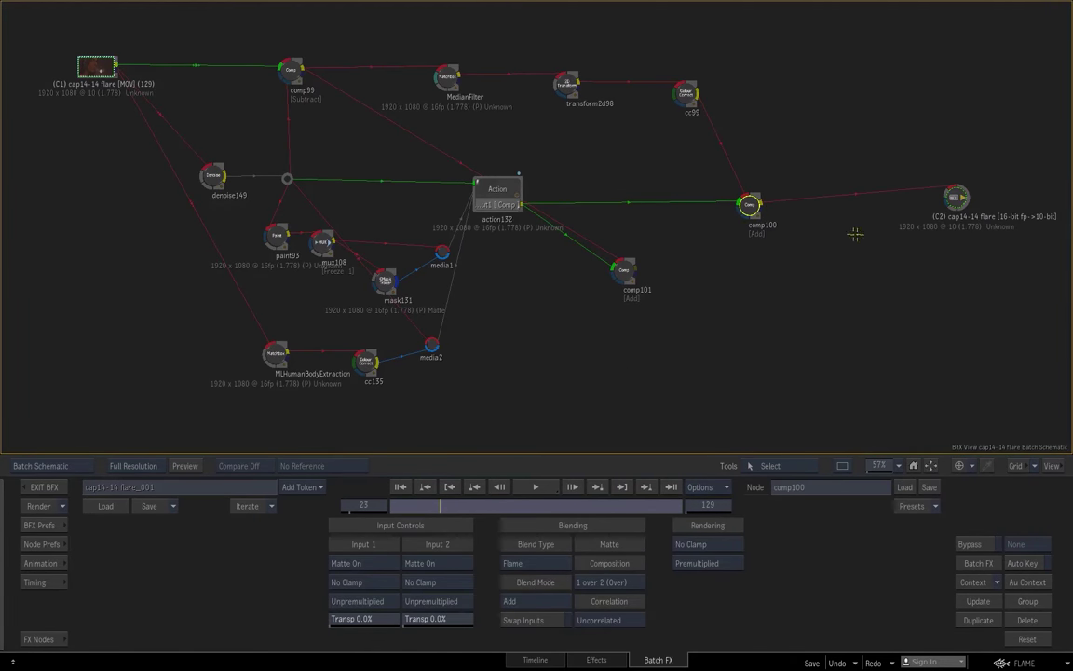
{"action": "key", "text": "F4"}
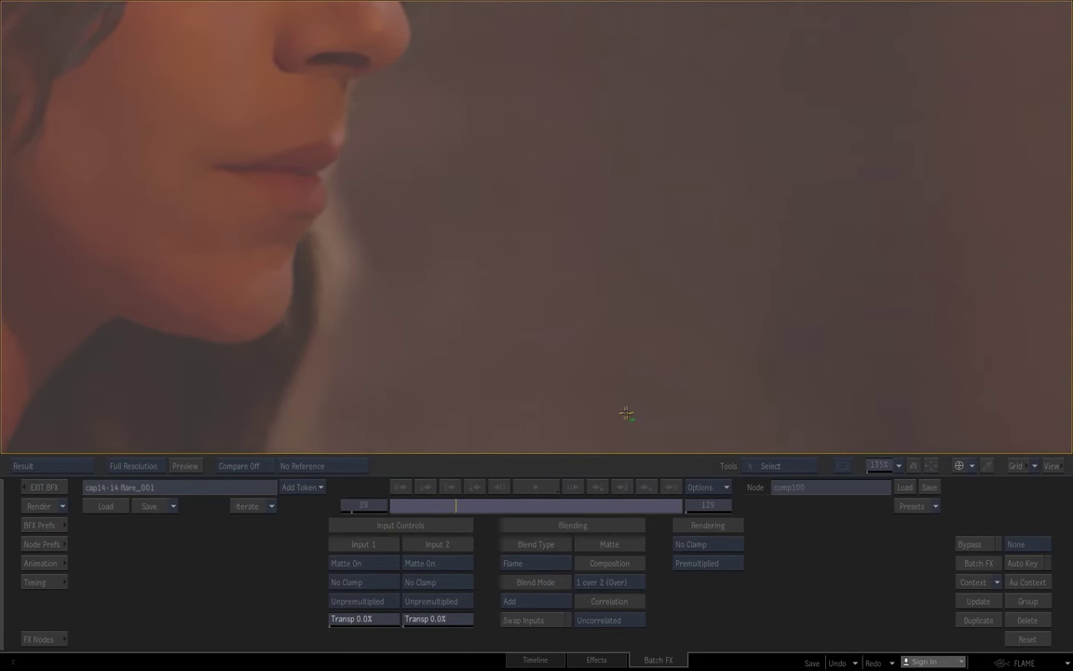
{"action": "key", "text": "F4"}
{"action": "key", "text": "Delete"}
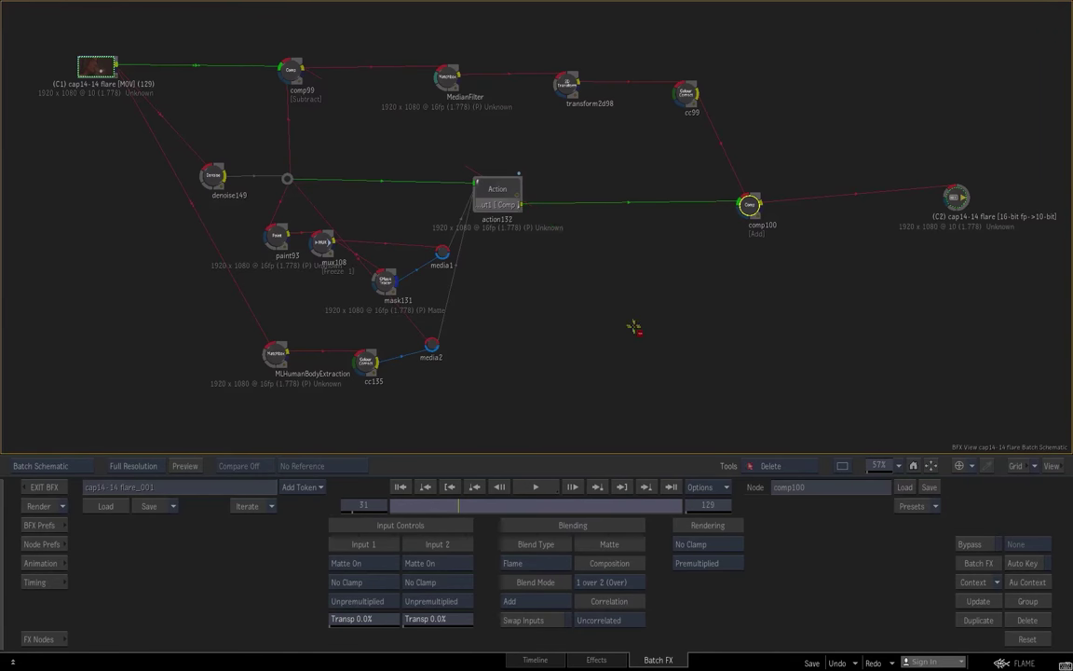
Step: Add a 2D Transform node fed by comp99's output
{"action": "left_click", "coordinate": [44, 639]}
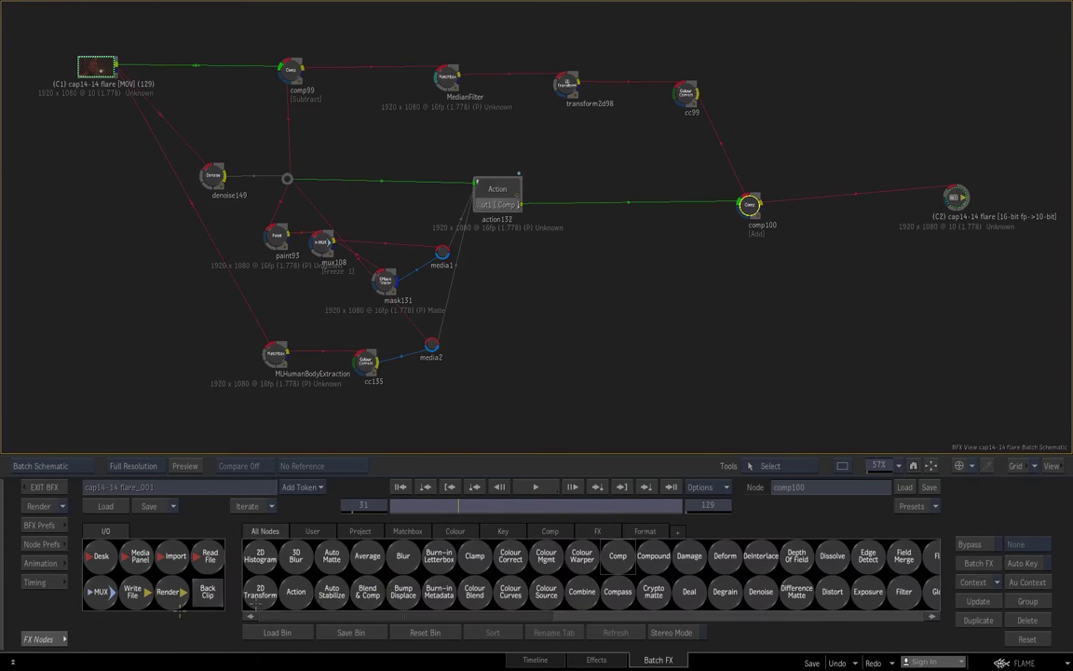
{"action": "key", "text": "c"}
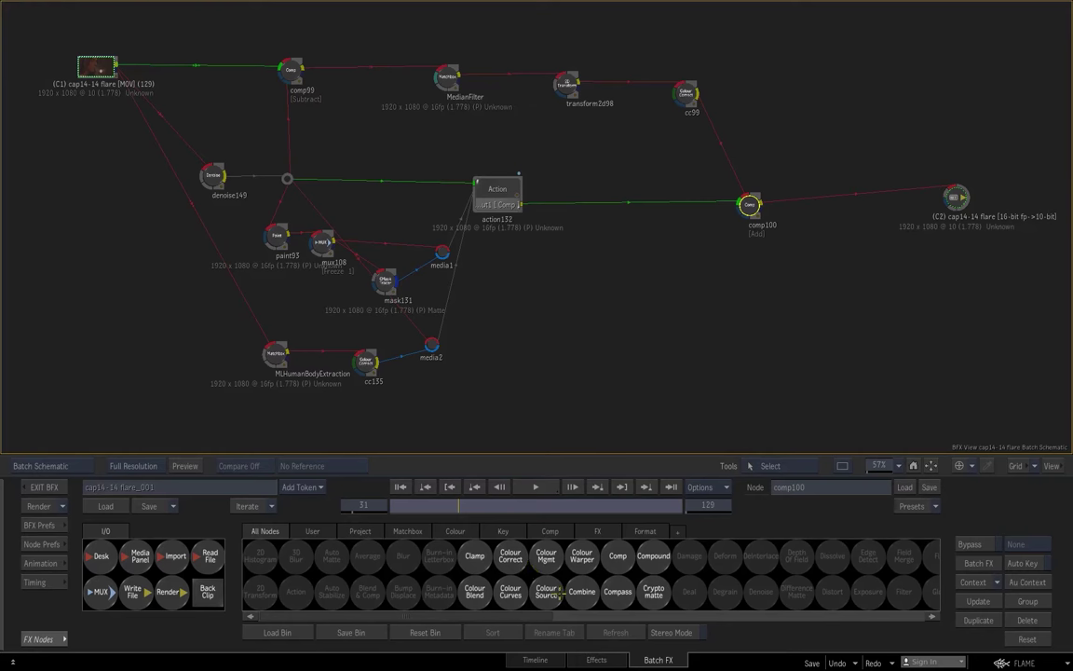
{"action": "key", "text": "a"}
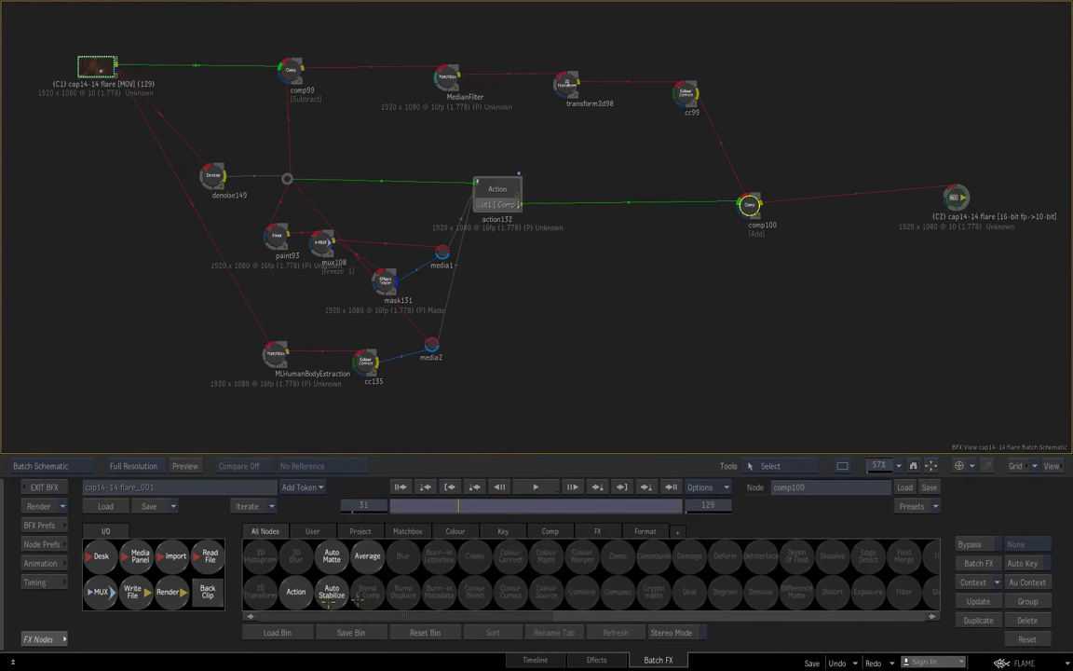
{"action": "left_click", "coordinate": [262, 592]}
{"action": "left_click", "coordinate": [397, 147]}
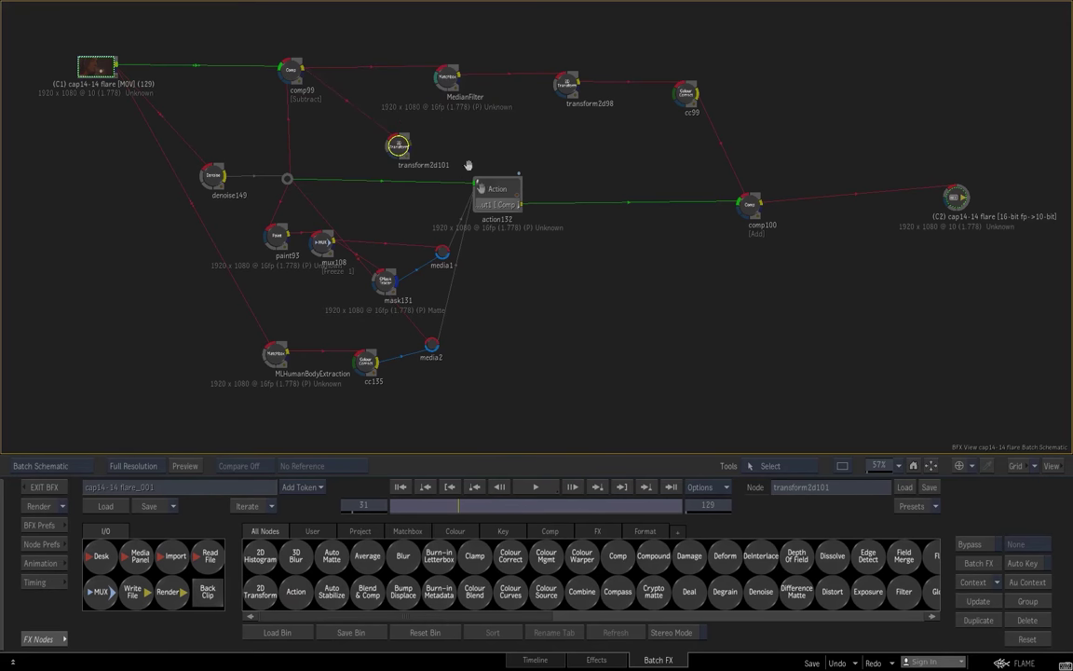
Step: Add a GMask Tracer node fed by transform2d101, and reposition transform2d101 with comp99 as its input
{"action": "key", "text": "g"}
{"action": "left_click_drag", "start_coordinate": [626, 592], "coordinate": [366, 130]}
{"action": "left_click_drag", "start_coordinate": [430, 165], "coordinate": [400, 244]}
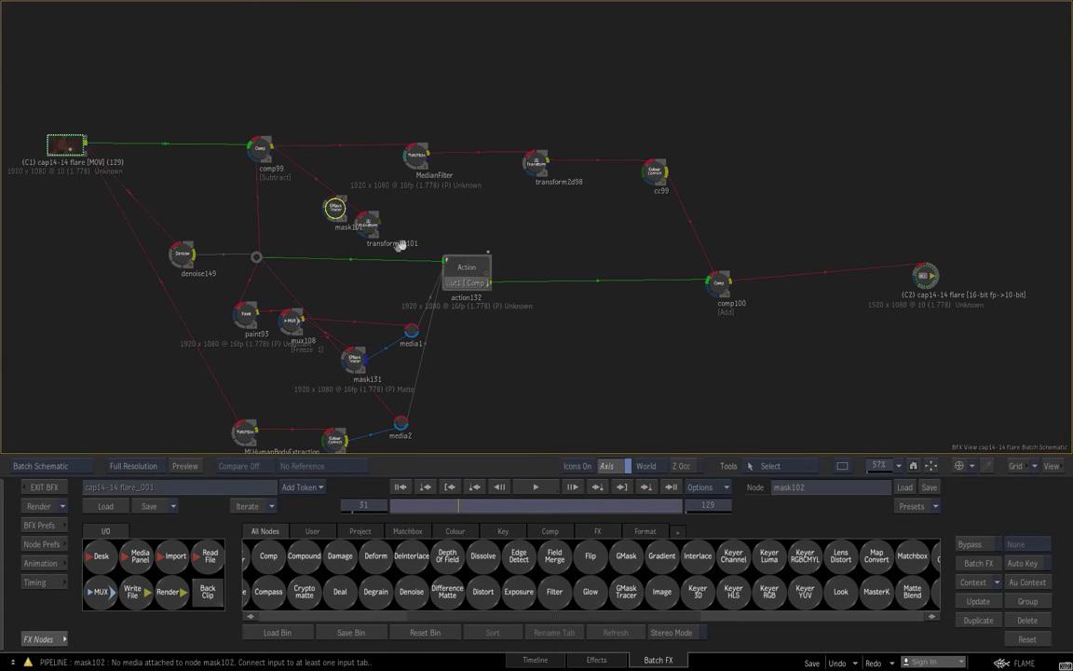
{"action": "left_click_drag", "start_coordinate": [335, 208], "coordinate": [417, 230]}
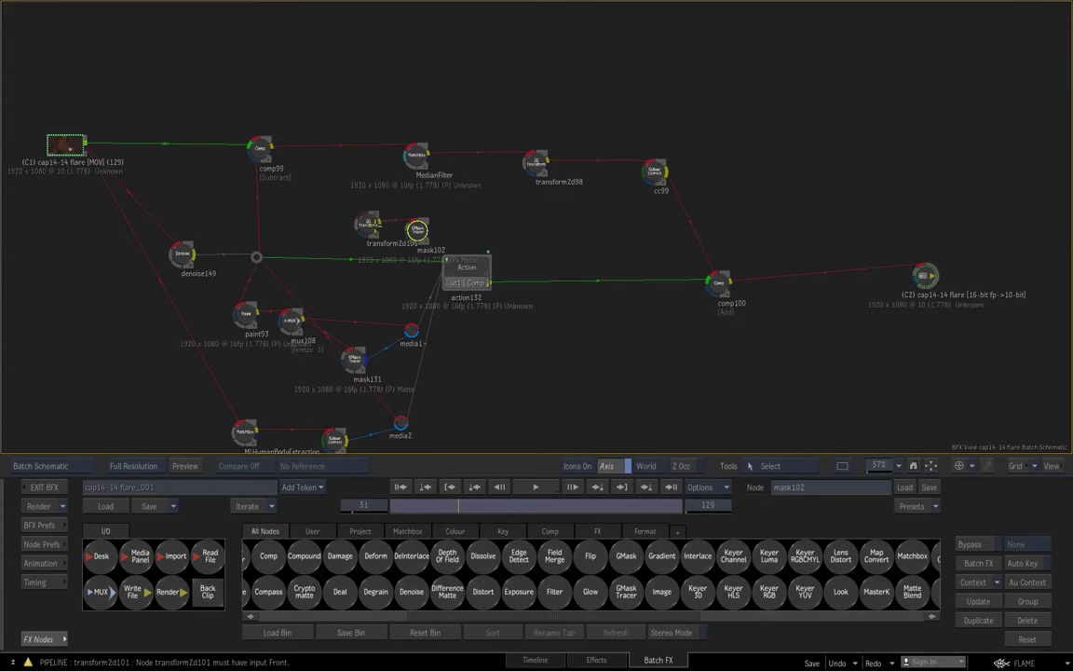
{"action": "left_click", "coordinate": [366, 226]}
{"action": "left_click_drag", "start_coordinate": [359, 226], "coordinate": [325, 187]}
Step: View the flare in the source clip, and examine transform2d101's front input with the viewer exposure raised to reveal the grain
{"action": "left_click", "coordinate": [67, 144]}
{"action": "key", "text": "F1"}
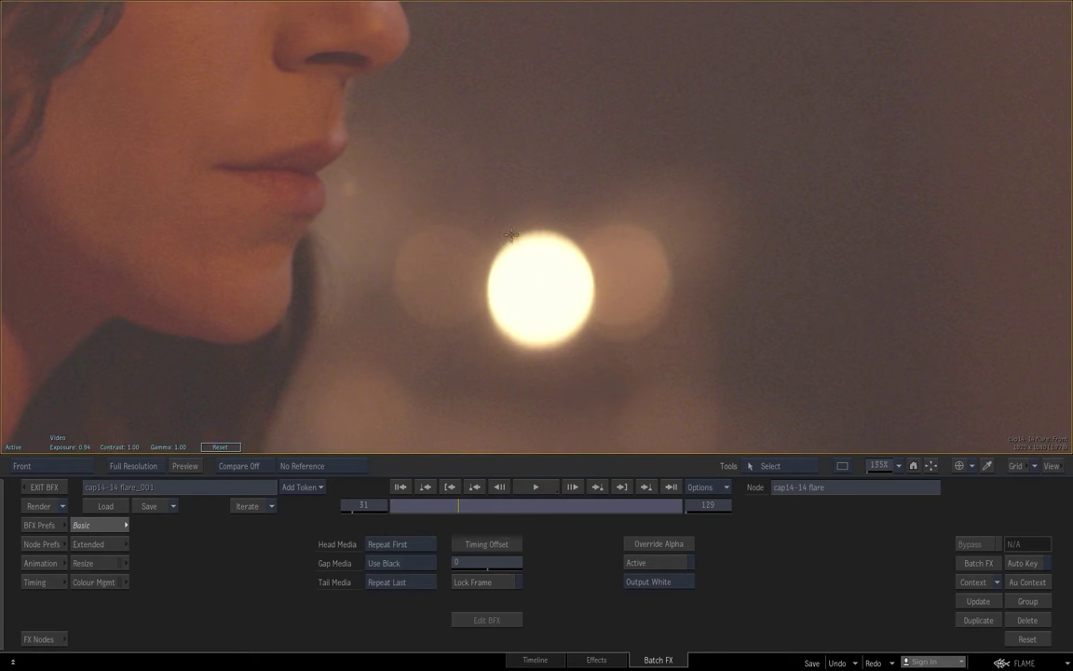
{"action": "key", "text": "Escape"}
{"action": "left_click", "coordinate": [337, 216]}
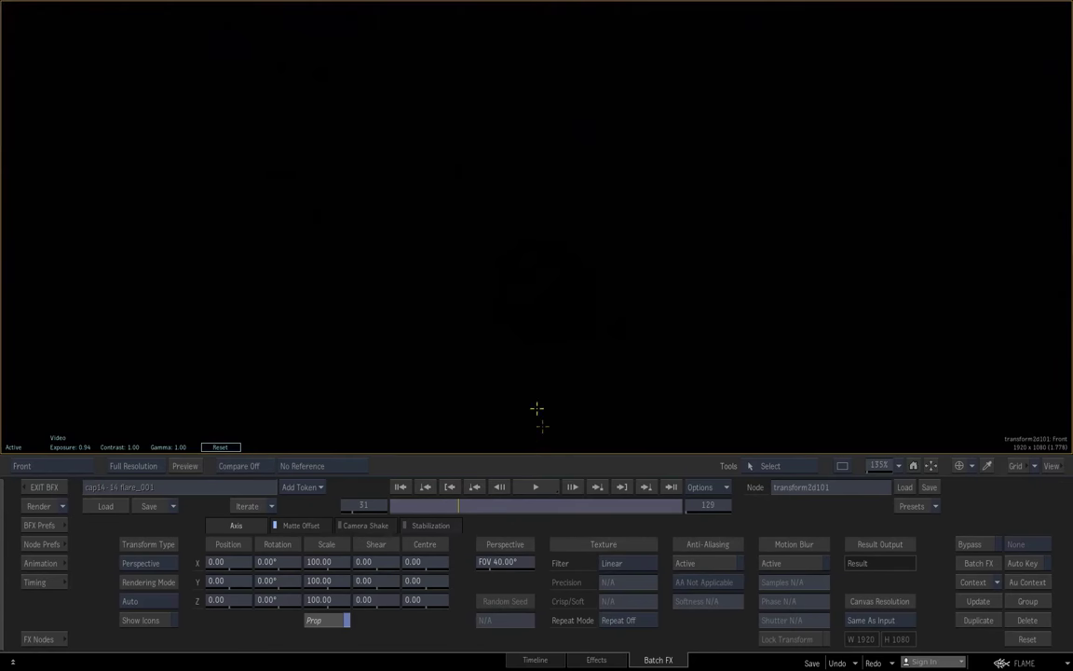
{"action": "key", "text": "F1"}
{"action": "left_click_drag", "start_coordinate": [646, 378], "coordinate": [706, 363]}
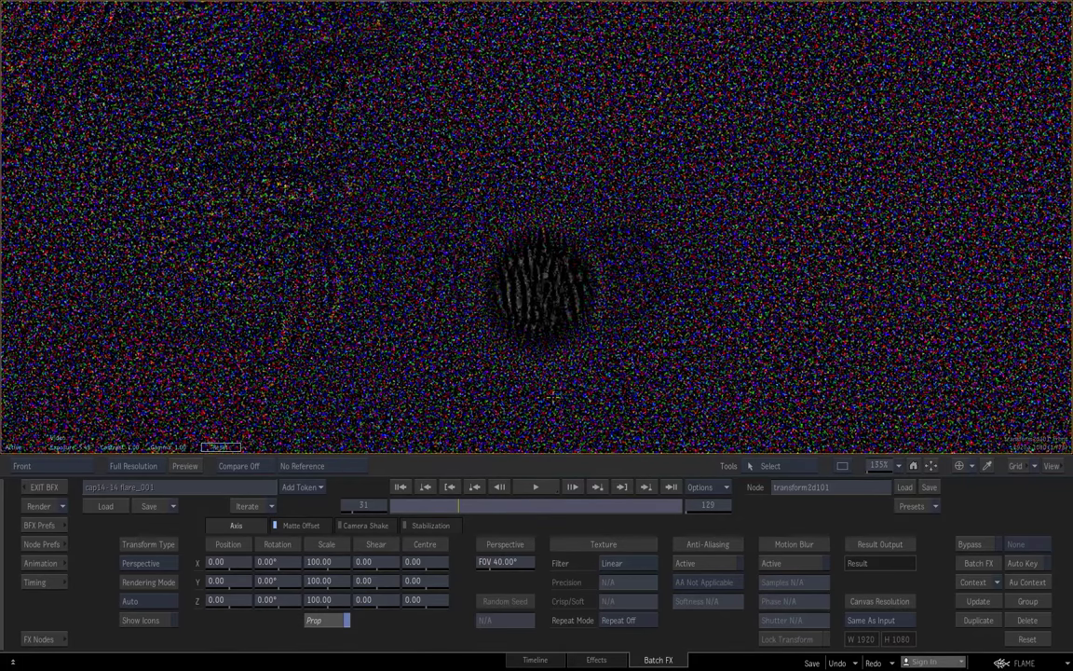
Step: Draw a closed GMask in mask102 around the round flare area where the grain is damaged
{"action": "key", "text": "Escape"}
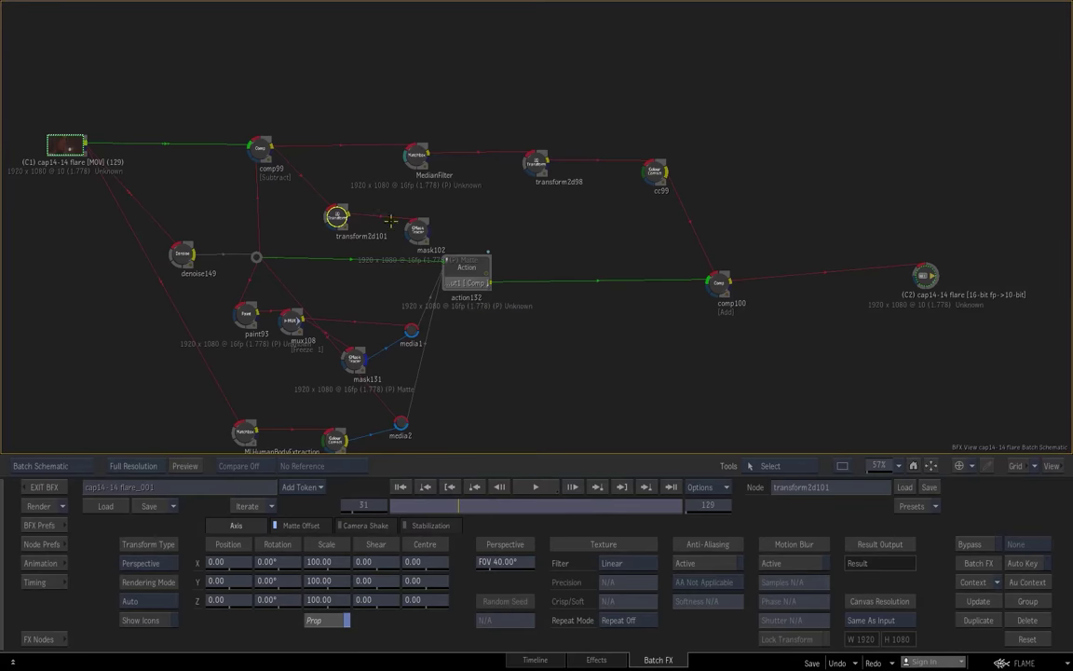
{"action": "key", "text": "F1"}
{"action": "key", "text": "grave"}
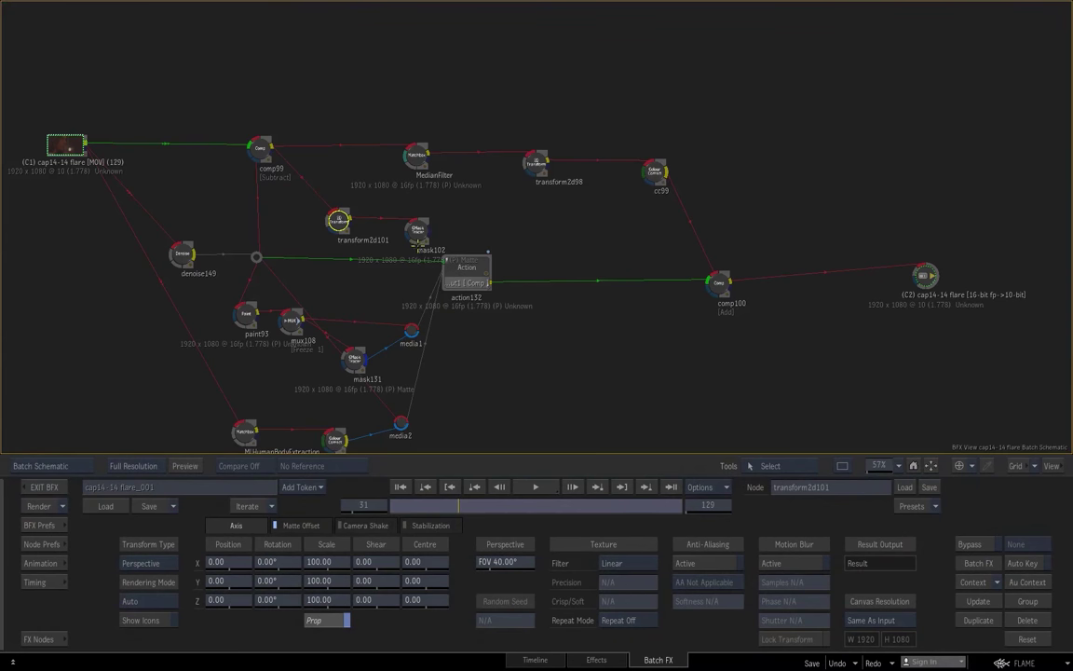
{"action": "left_click", "coordinate": [375, 208]}
{"action": "key", "text": "grave"}
{"action": "double_click", "coordinate": [578, 596]}
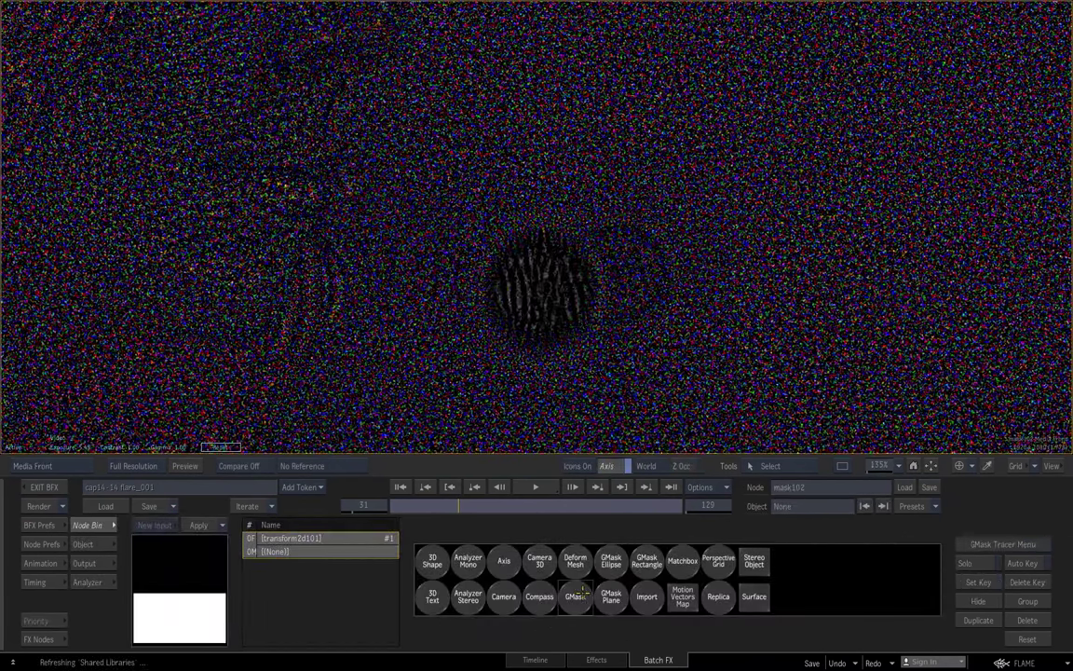
{"action": "left_click", "coordinate": [527, 205]}
{"action": "left_click", "coordinate": [465, 248]}
{"action": "left_click_drag", "start_coordinate": [499, 367], "coordinate": [508, 371]}
{"action": "left_click", "coordinate": [561, 377]}
{"action": "left_click", "coordinate": [580, 369]}
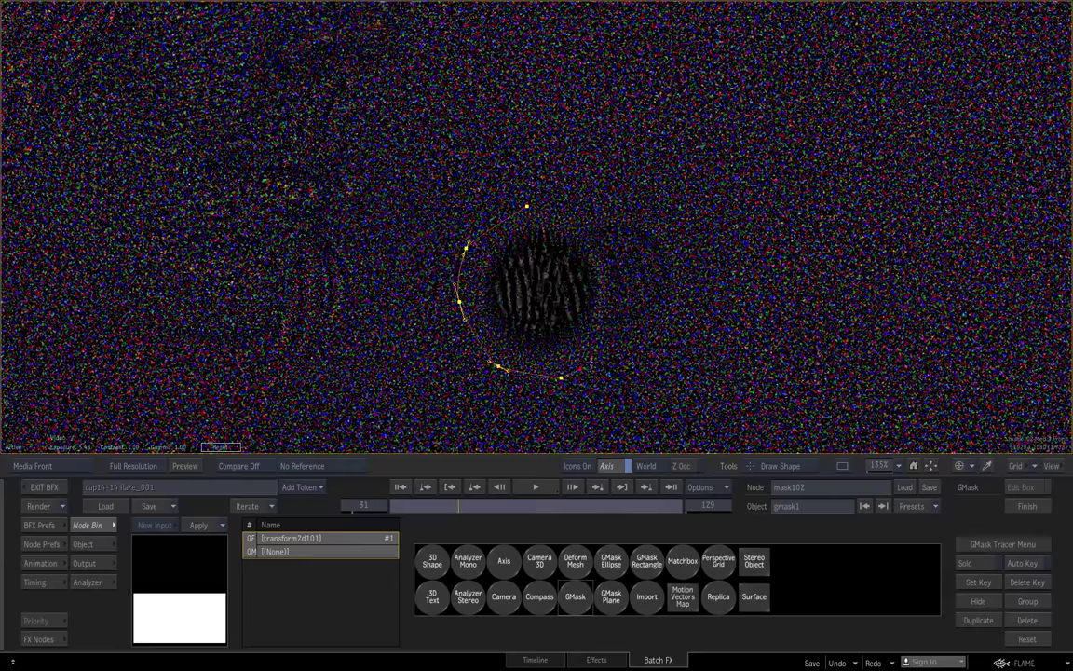
{"action": "left_click_drag", "start_coordinate": [607, 350], "coordinate": [611, 337]}
{"action": "left_click_drag", "start_coordinate": [628, 277], "coordinate": [622, 268]}
{"action": "left_click", "coordinate": [598, 236]}
{"action": "left_click", "coordinate": [527, 206]}
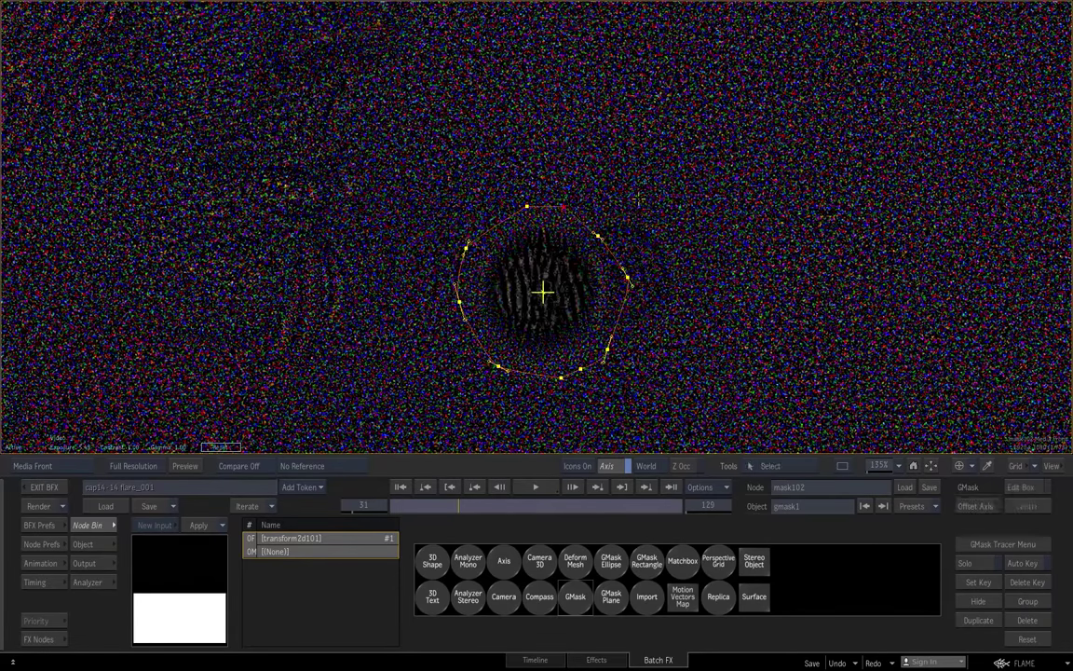
Step: Smooth all the points of the mask shape into a rounded outline around the flare area
{"action": "key", "text": "ctrl+a"}
{"action": "key", "text": "t"}
{"action": "left_click_drag", "start_coordinate": [599, 236], "coordinate": [620, 246]}
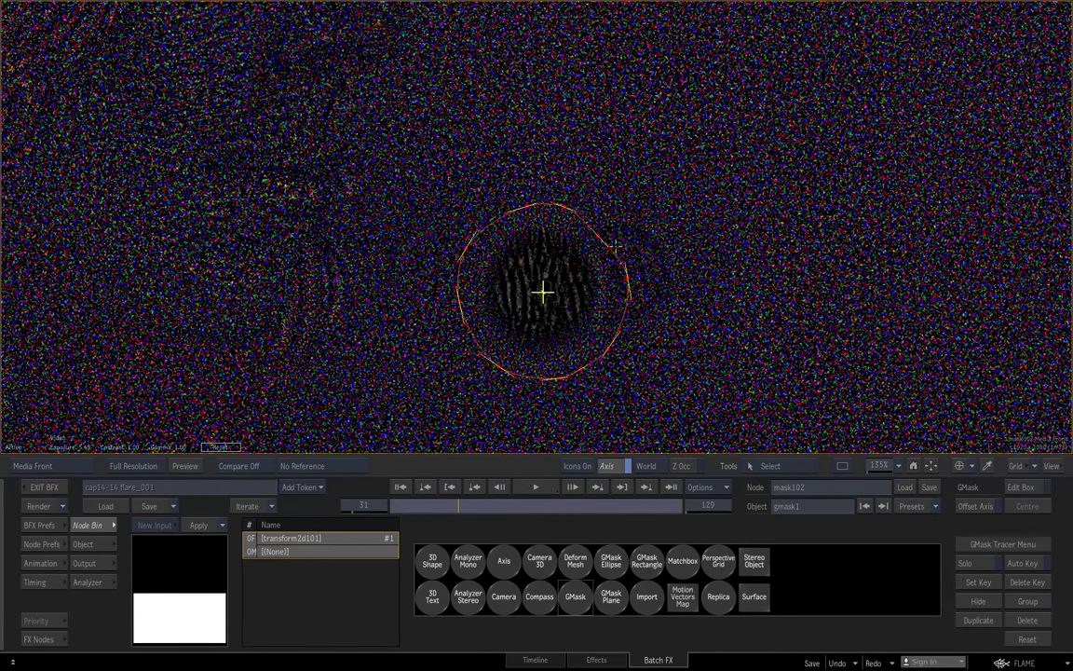
Step: Delete transform2d101 so mask102 is fed directly by comp99, and move mask102 closer to comp99
{"action": "key", "text": "Escape"}
{"action": "key", "text": "d"}
{"action": "left_click", "coordinate": [347, 221]}
{"action": "left_click_drag", "start_coordinate": [407, 220], "coordinate": [334, 226]}
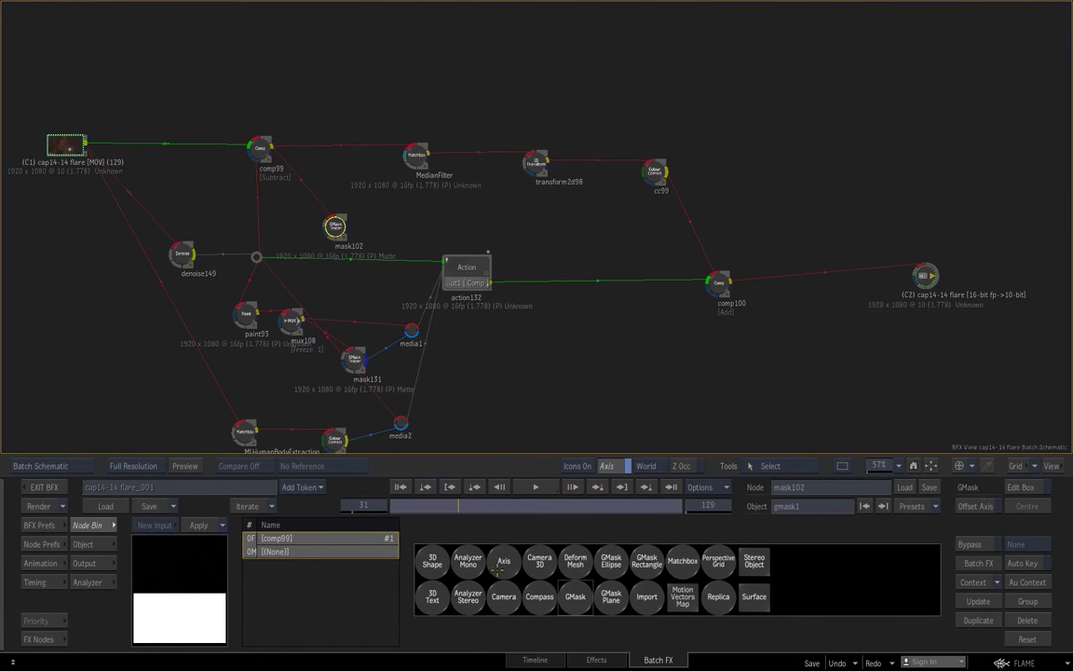
Step: Add a 2D Transform node above mask102 with comp99 as its input
{"action": "left_click", "coordinate": [43, 639]}
{"action": "type", "text": "2d"}
{"action": "left_click_drag", "start_coordinate": [269, 588], "coordinate": [358, 96]}
Step: Move the MedianFilter, transform2d98 and cc99 nodes together out of the way of the comp99 branch
{"action": "left_click_drag", "start_coordinate": [416, 156], "coordinate": [427, 155]}
{"action": "left_click_drag", "start_coordinate": [675, 126], "coordinate": [341, 191]}
{"action": "left_click_drag", "start_coordinate": [427, 156], "coordinate": [594, 75]}
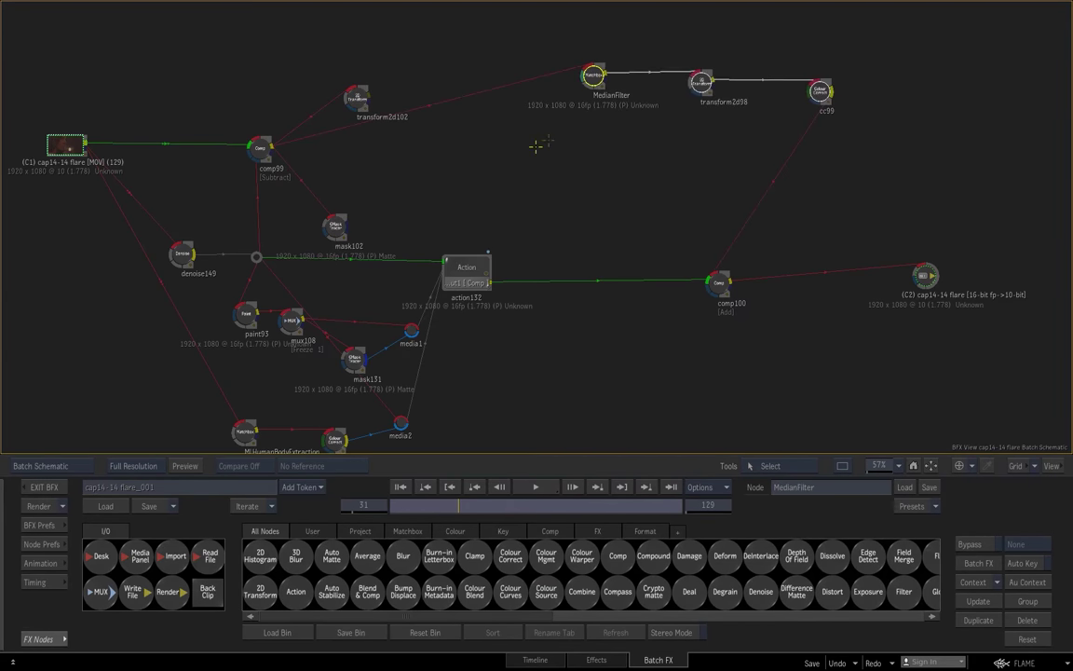
Step: Add a Comp node blending transform2d102 over comp99 with mask102 as matte, and feed it into comp100 in place of cc99
{"action": "left_click", "coordinate": [536, 147]}
{"action": "left_click_drag", "start_coordinate": [618, 556], "coordinate": [455, 158]}
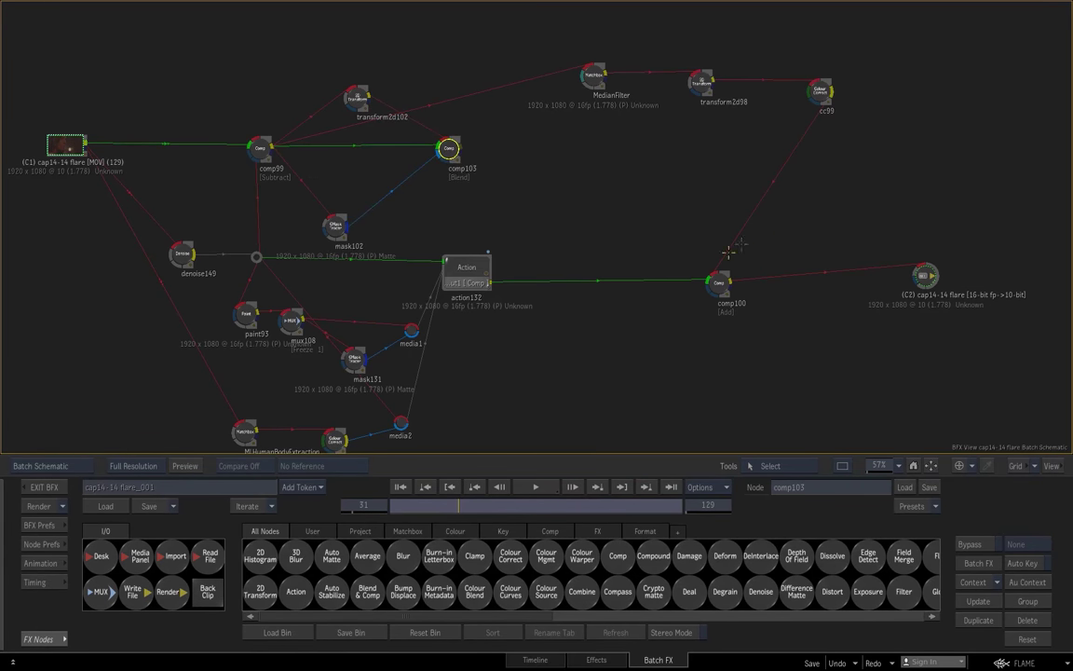
{"action": "left_click_drag", "start_coordinate": [712, 271], "coordinate": [653, 257]}
Step: Raise the Context 2 viewer exposure to 1.03, and set transform2d102's position to 134 in X and 182 in Y
{"action": "double_click", "coordinate": [448, 149]}
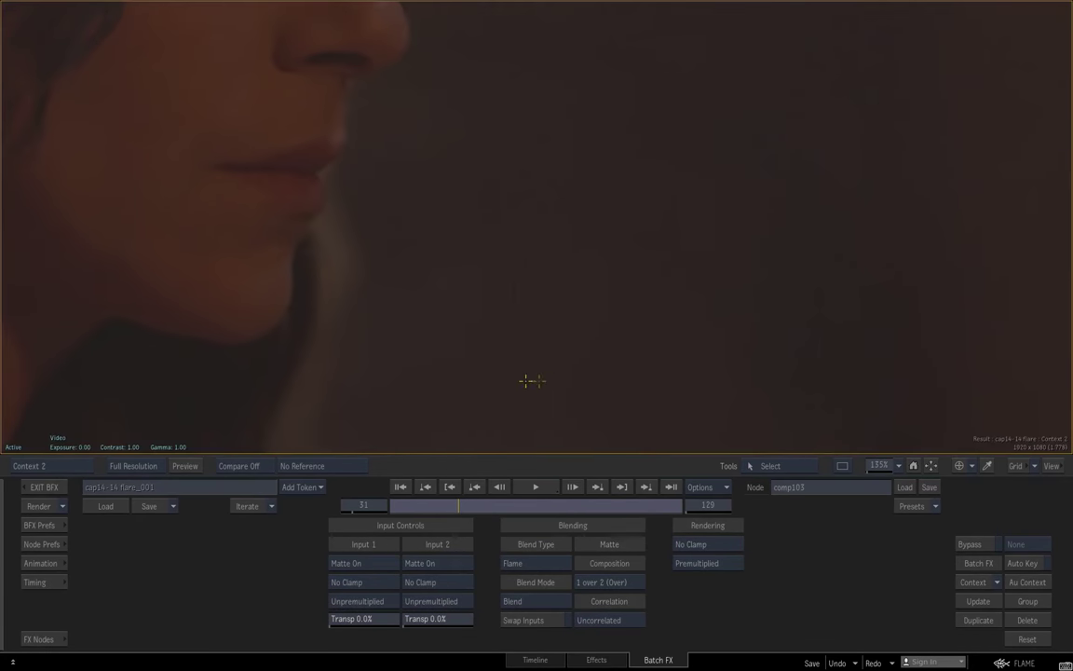
{"action": "left_click_drag", "start_coordinate": [525, 381], "coordinate": [545, 450]}
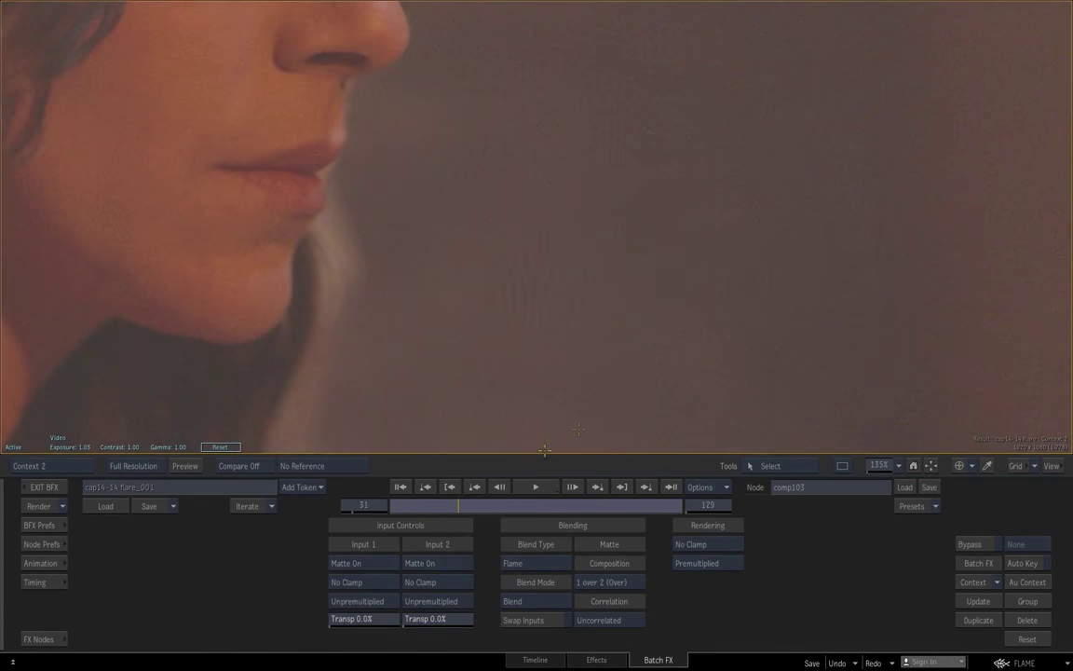
{"action": "key", "text": "Escape"}
{"action": "left_click", "coordinate": [357, 100]}
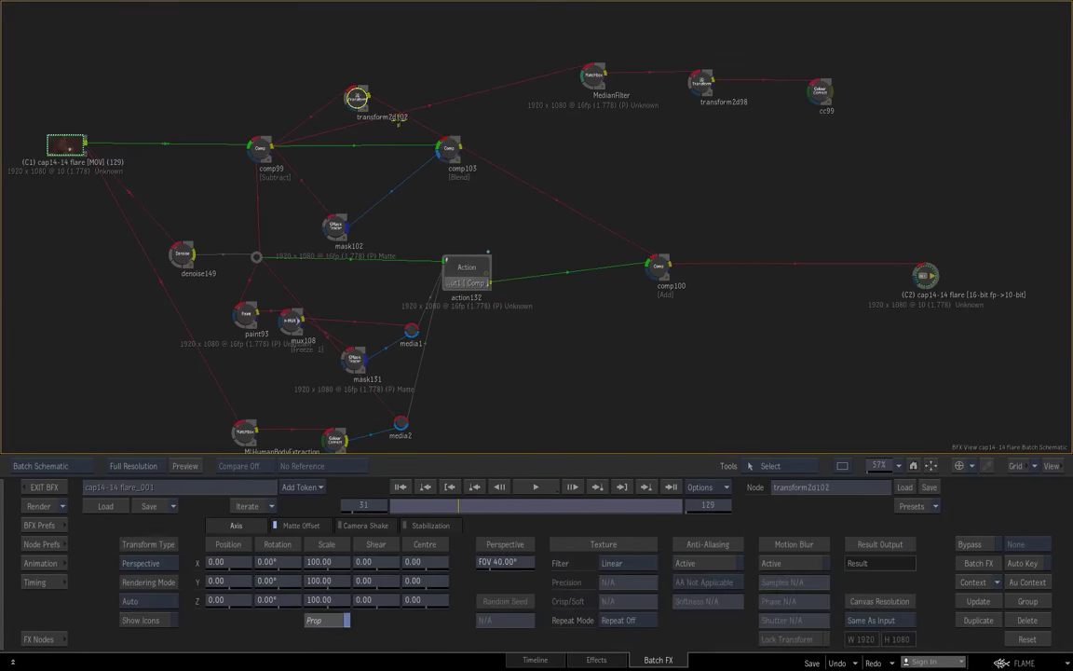
{"action": "key", "text": "grave"}
{"action": "left_click_drag", "start_coordinate": [389, 552], "coordinate": [367, 555]}
{"action": "left_click_drag", "start_coordinate": [246, 586], "coordinate": [416, 556]}
{"action": "left_click_drag", "start_coordinate": [240, 585], "coordinate": [176, 596]}
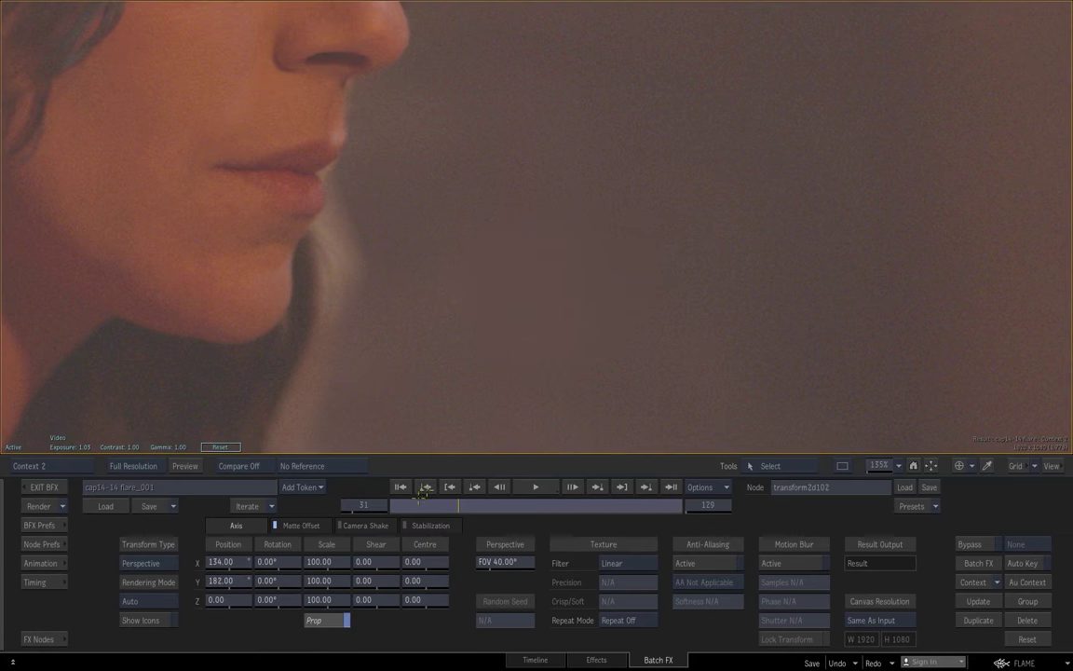
Step: Examine the regrained composite in Context 2 at several frames, both close up and as a whole picture
{"action": "left_click_drag", "start_coordinate": [684, 340], "coordinate": [592, 382]}
{"action": "scroll", "coordinate": [537, 446], "scroll_direction": "up", "scroll_amount": 2}
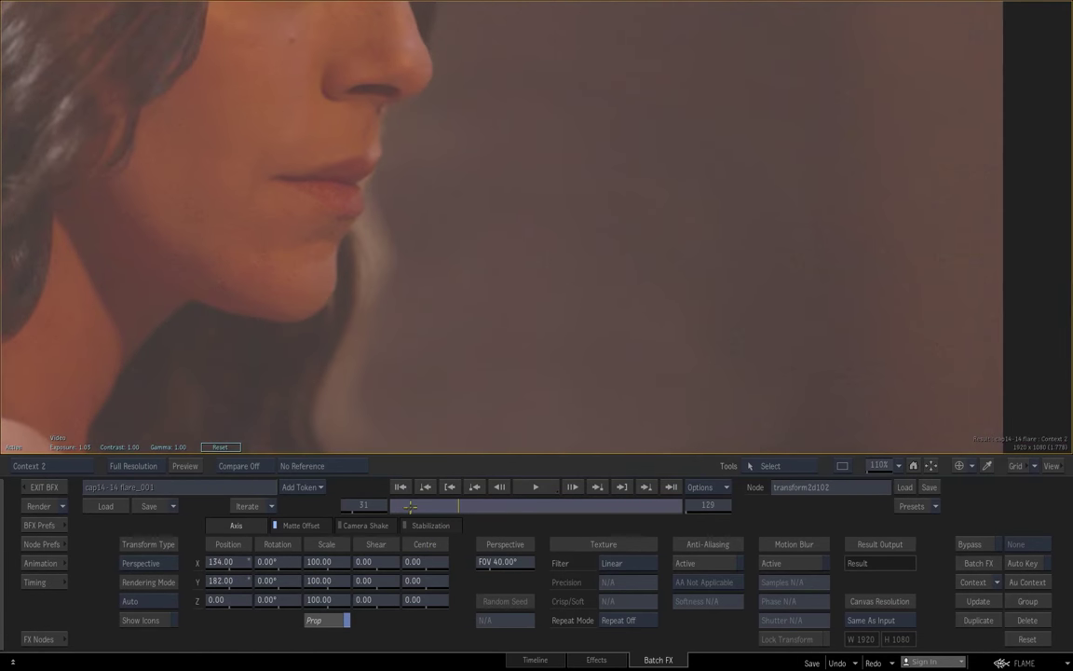
{"action": "mouse_move", "coordinate": [410, 506]}
{"action": "left_mouse_down"}
{"action": "mouse_move", "coordinate": [360, 507]}
{"action": "mouse_move", "coordinate": [432, 506]}
{"action": "left_mouse_up"}
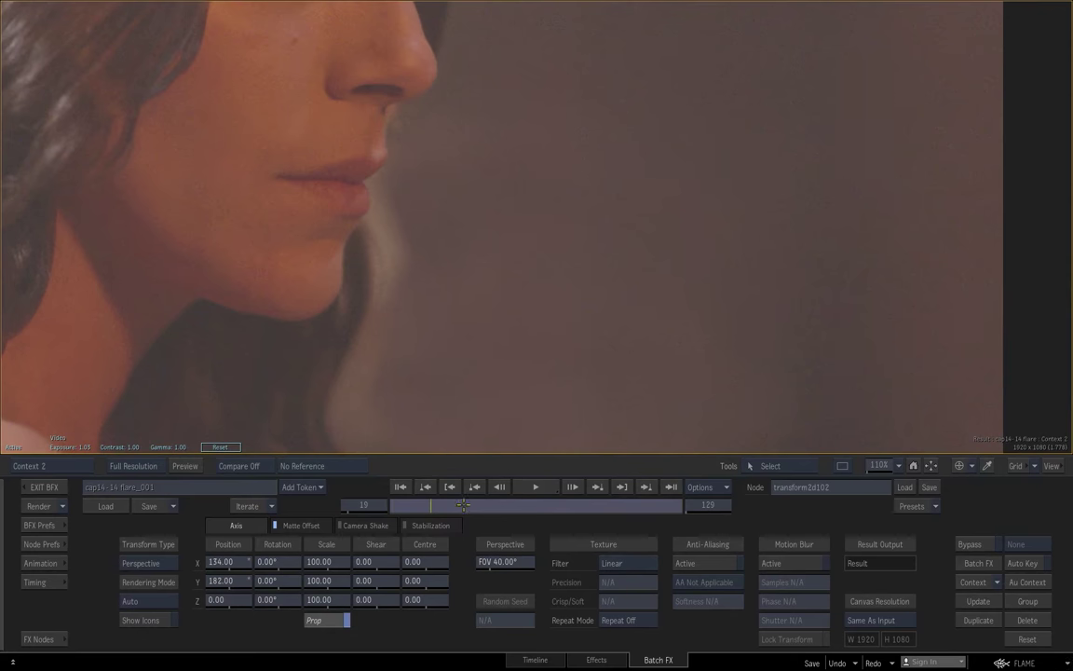
{"action": "left_click", "coordinate": [427, 505]}
{"action": "left_click_drag", "start_coordinate": [565, 376], "coordinate": [565, 340]}
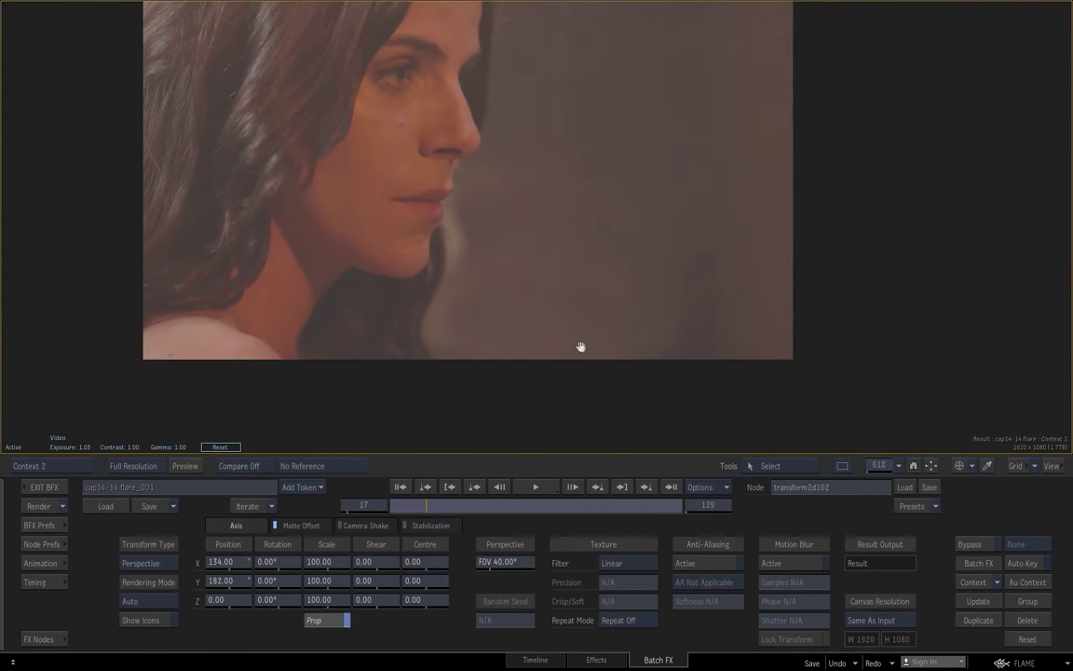
{"action": "left_click_drag", "start_coordinate": [580, 309], "coordinate": [604, 353]}
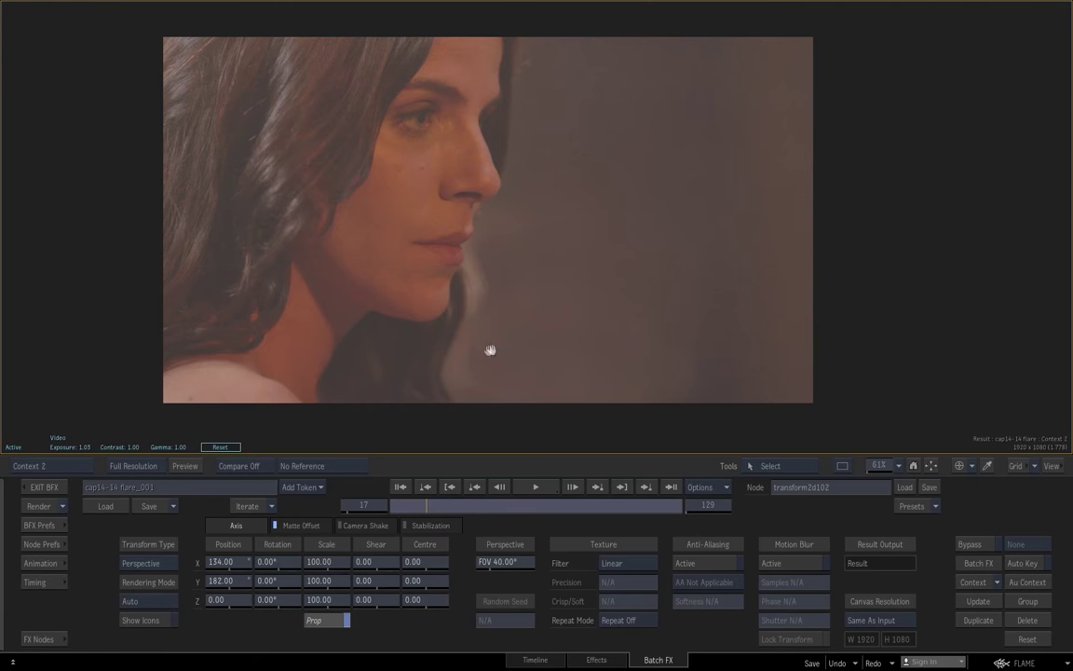
Step: Compare the original grain in Context 1 with the regrained result in Context 2 up close
{"action": "key", "text": "Escape"}
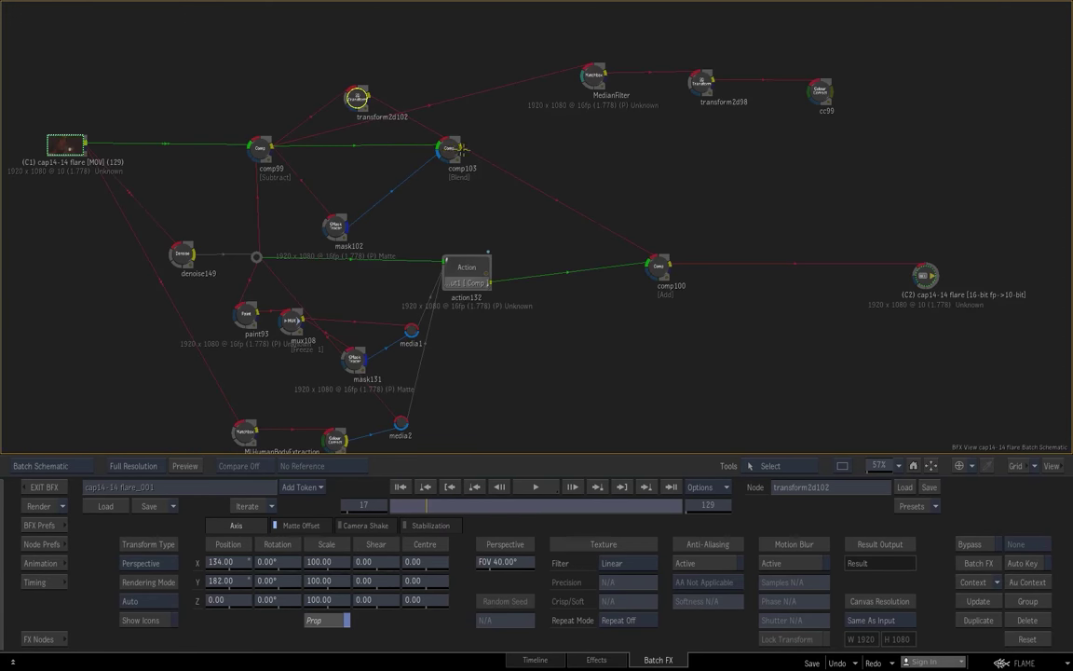
{"action": "key", "text": "1"}
{"action": "left_click_drag", "start_coordinate": [681, 223], "coordinate": [699, 238]}
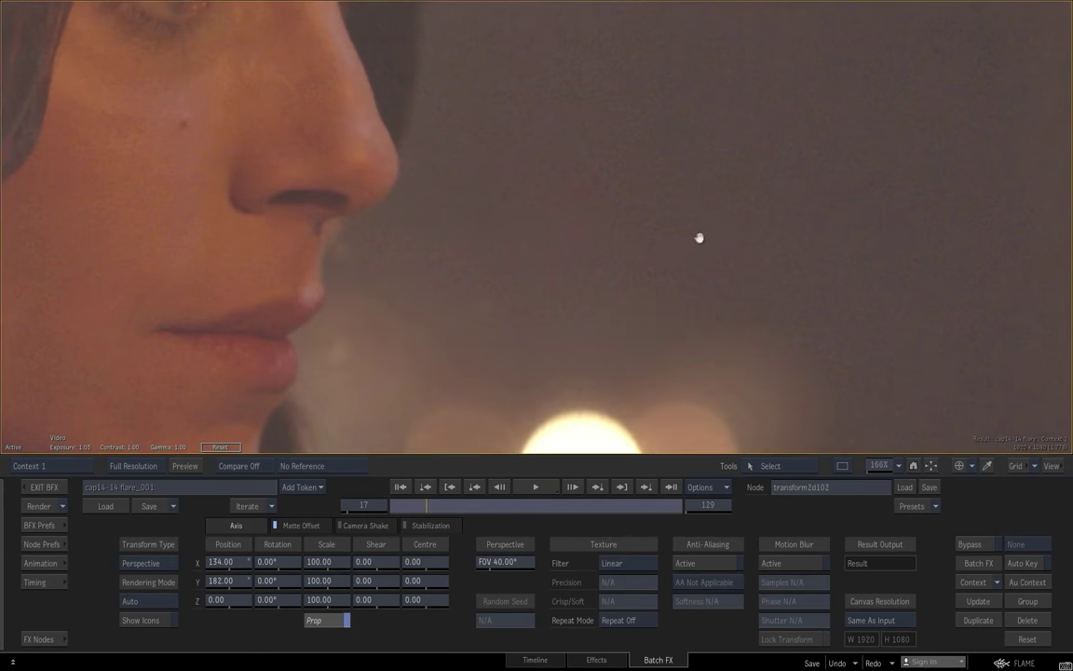
{"action": "key", "text": "2"}
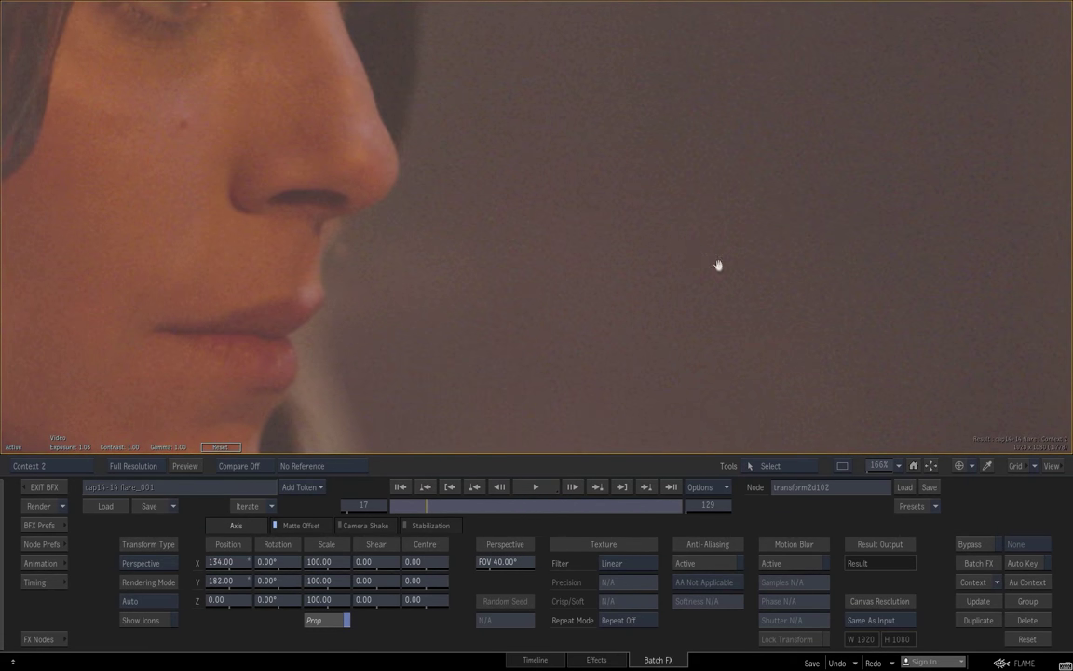
{"action": "scroll", "coordinate": [717, 264], "scroll_direction": "down", "scroll_amount": 4}
{"action": "scroll", "coordinate": [643, 300], "scroll_direction": "up", "scroll_amount": 2}
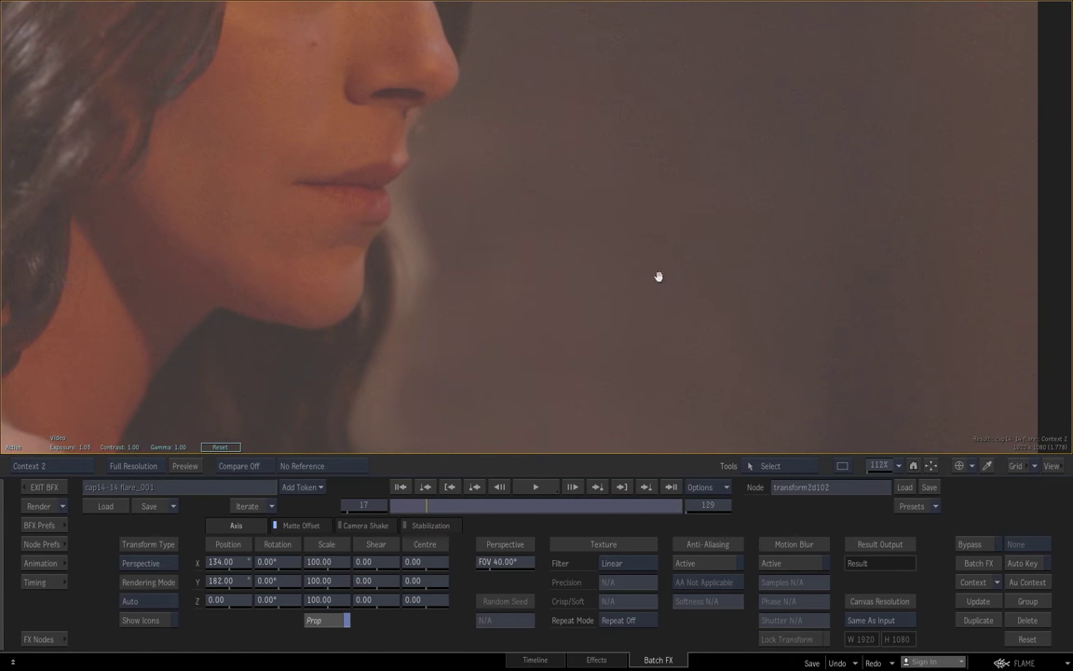
{"action": "key", "text": "Escape"}
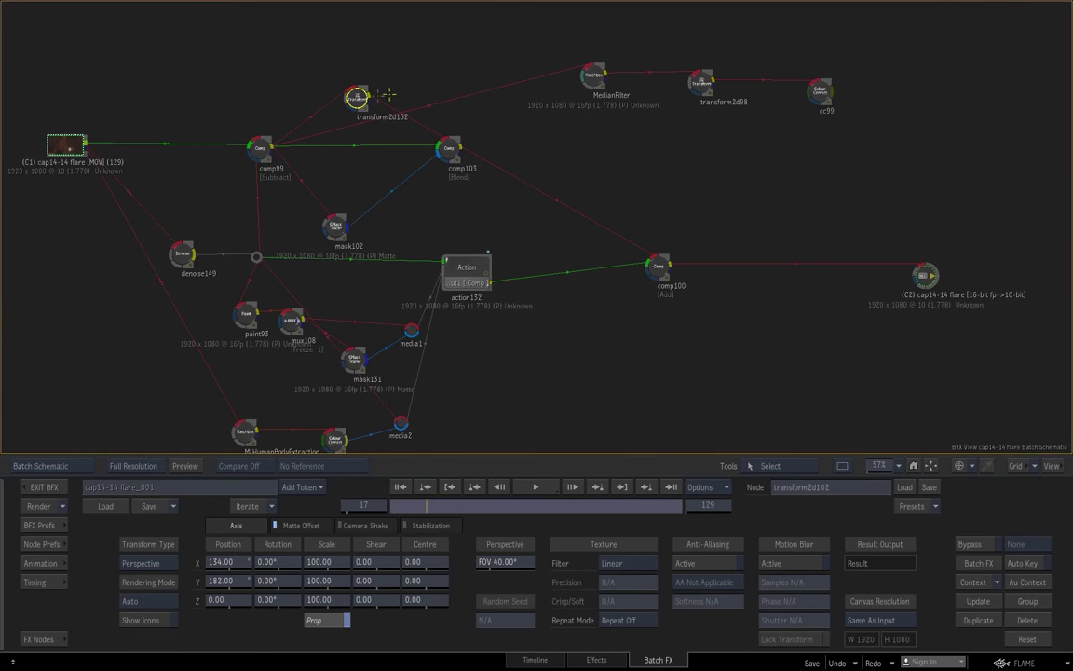
Step: Delete the comp103, mask102 and transform2d102 nodes from the batch schematic
{"action": "key", "text": "d"}
{"action": "left_click", "coordinate": [450, 149]}
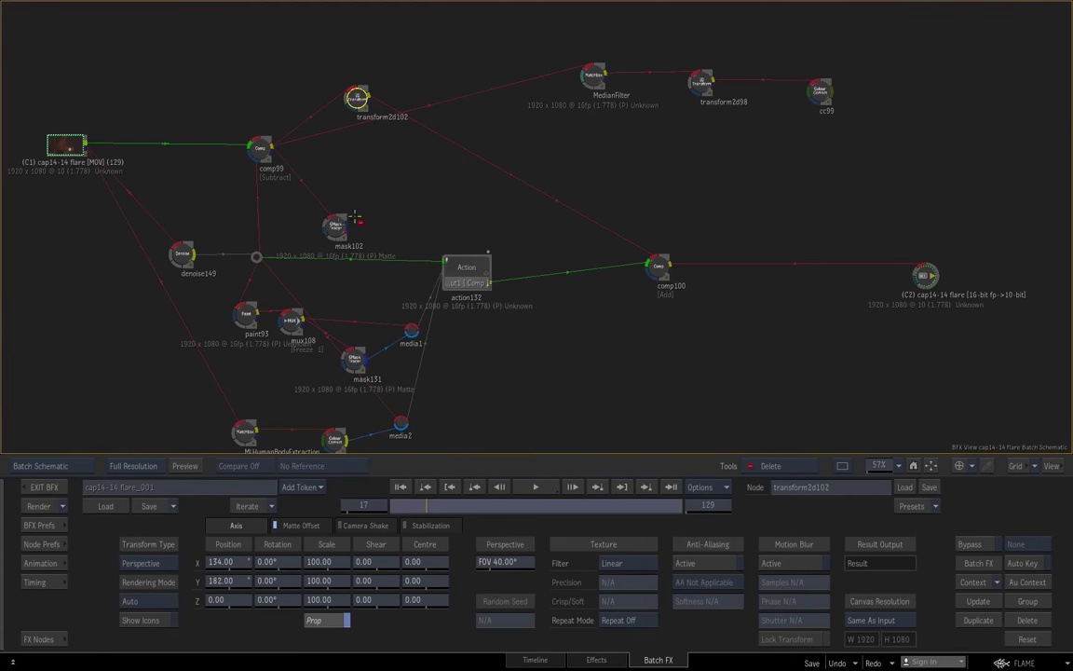
{"action": "left_click", "coordinate": [337, 225]}
{"action": "left_click", "coordinate": [352, 96]}
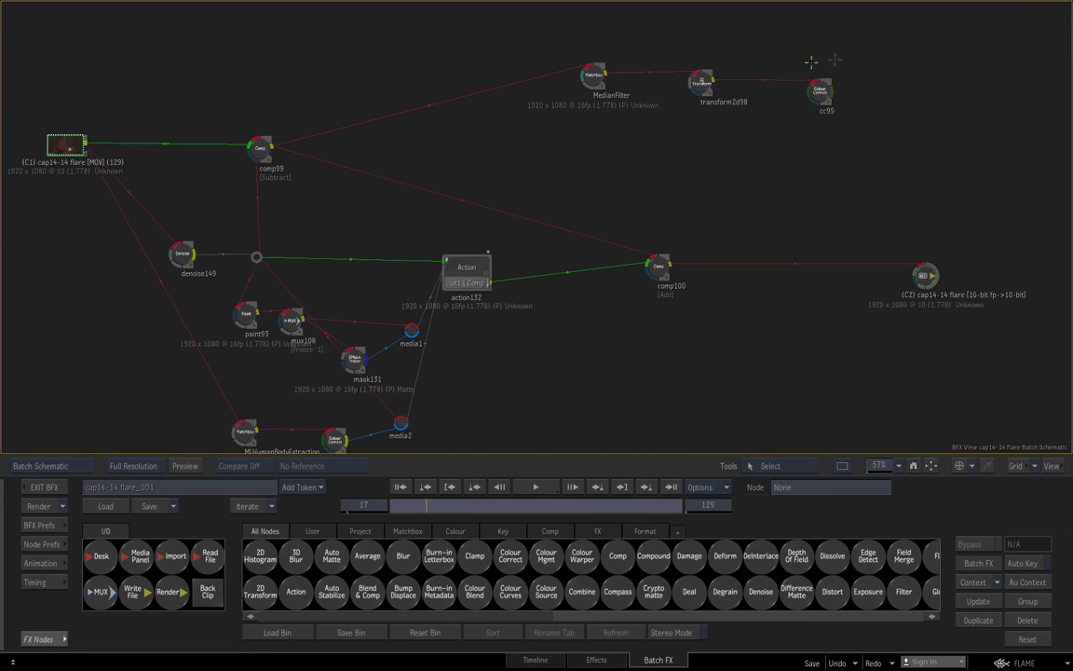
Step: Move the MedianFilter, transform2d98 and cc99 chain beside comp99, and feed cc99 into comp100 in place of comp99
{"action": "left_click", "coordinate": [594, 76]}
{"action": "left_click_drag", "start_coordinate": [594, 77], "coordinate": [350, 133]}
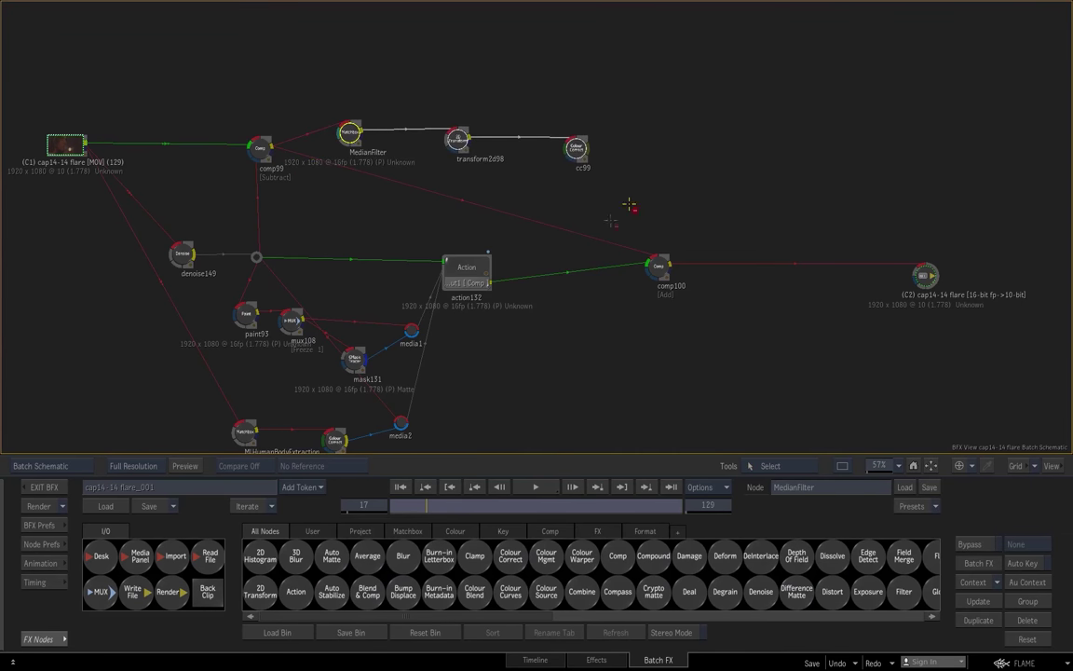
{"action": "left_click_drag", "start_coordinate": [656, 267], "coordinate": [606, 211]}
Step: Raise cc99's master saturation to 151 while viewing the composite in Context 2
{"action": "key", "text": "2"}
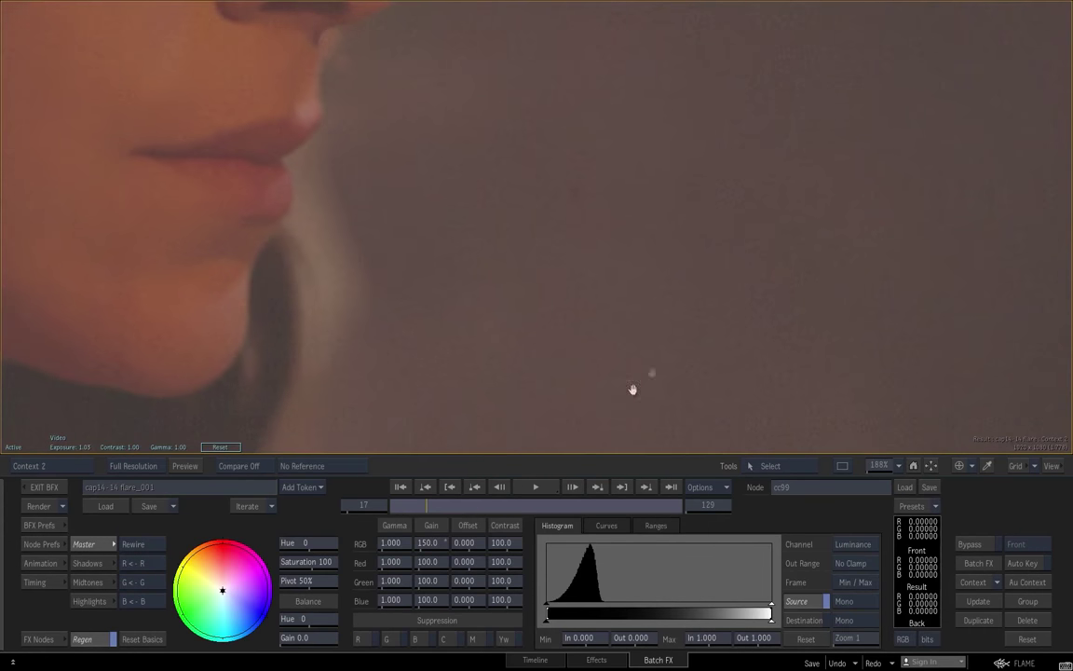
{"action": "scroll", "coordinate": [731, 293], "scroll_direction": "down", "scroll_amount": 2}
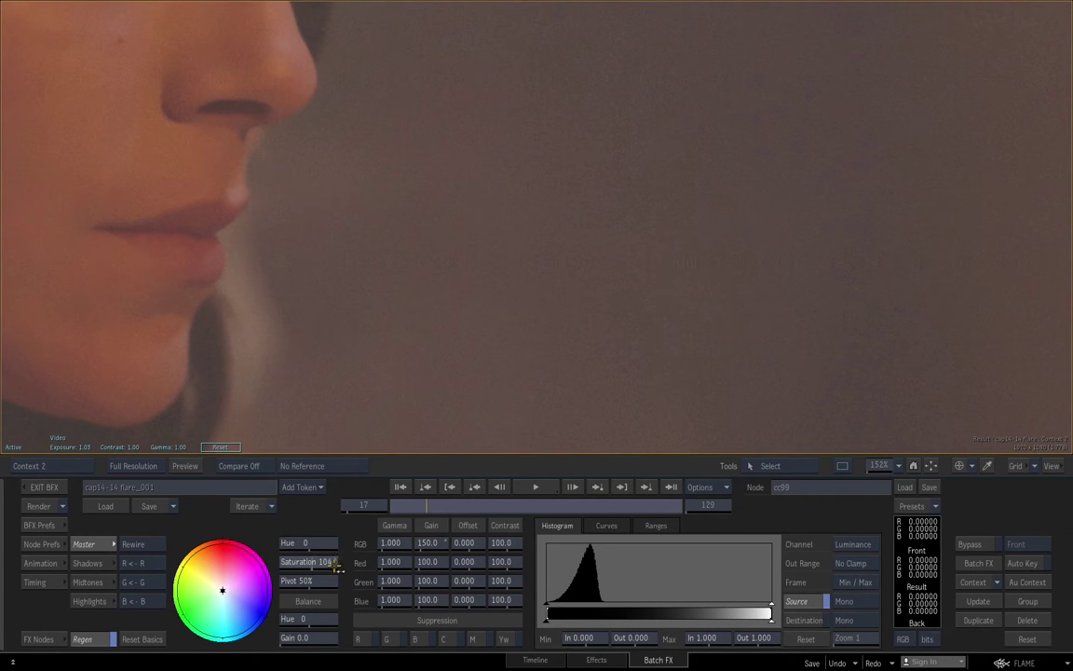
{"action": "left_click_drag", "start_coordinate": [336, 565], "coordinate": [436, 515]}
Step: Examine the effect of the grain saturation on the regrained composite in Context 2, close up and as a whole picture
{"action": "left_click_drag", "start_coordinate": [718, 378], "coordinate": [632, 418]}
{"action": "left_click_drag", "start_coordinate": [633, 418], "coordinate": [683, 402]}
{"action": "left_click_drag", "start_coordinate": [610, 331], "coordinate": [627, 334]}
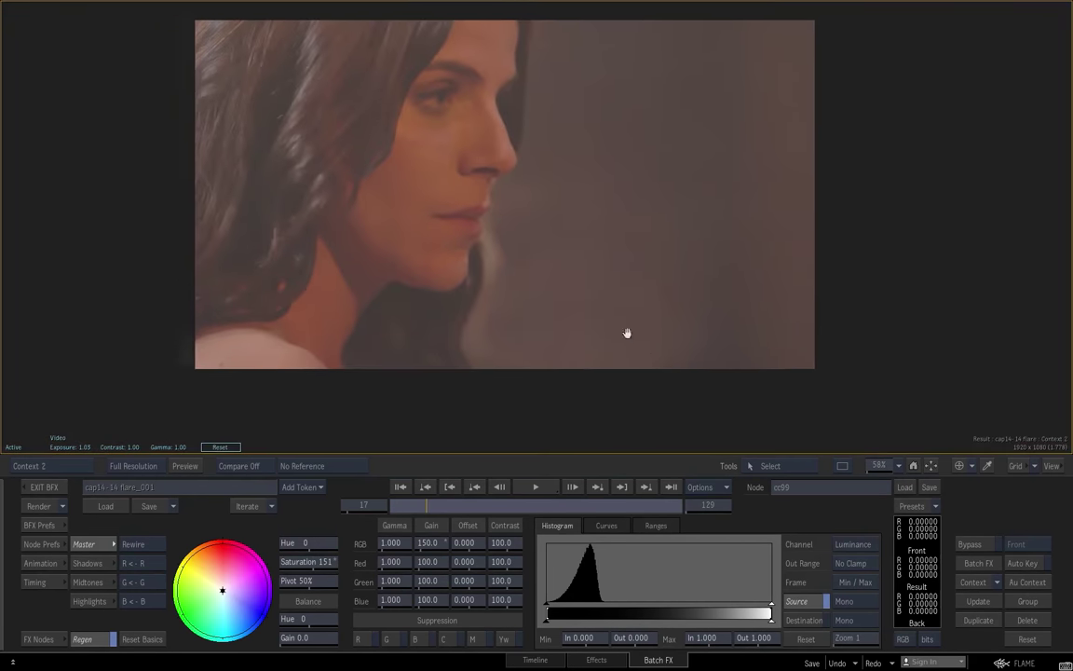
{"action": "scroll", "coordinate": [652, 354], "scroll_direction": "up", "scroll_amount": 1}
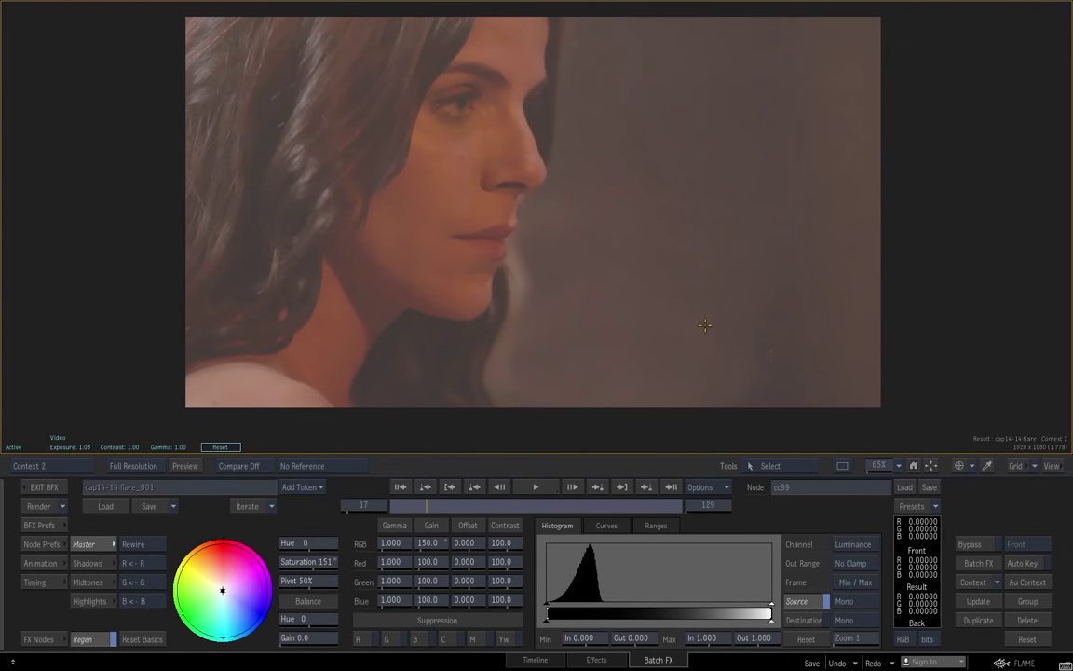
{"action": "key", "text": "F4"}
{"action": "key", "text": "F4"}
{"action": "key", "text": "F4"}
{"action": "key", "text": "F4"}
{"action": "key", "text": "Escape"}
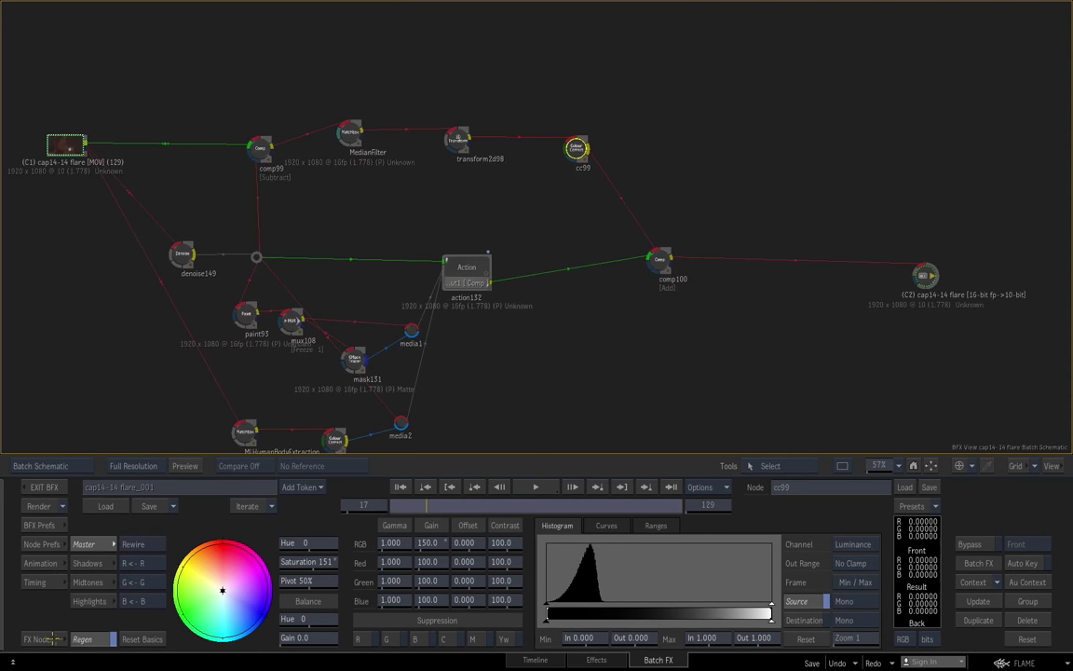
Step: Browse the LOGIK folder of Matchbox shaders for regrain tools, without loading any shader
{"action": "left_click", "coordinate": [44, 639]}
{"action": "key", "text": "m"}
{"action": "left_click_drag", "start_coordinate": [625, 556], "coordinate": [549, 289]}
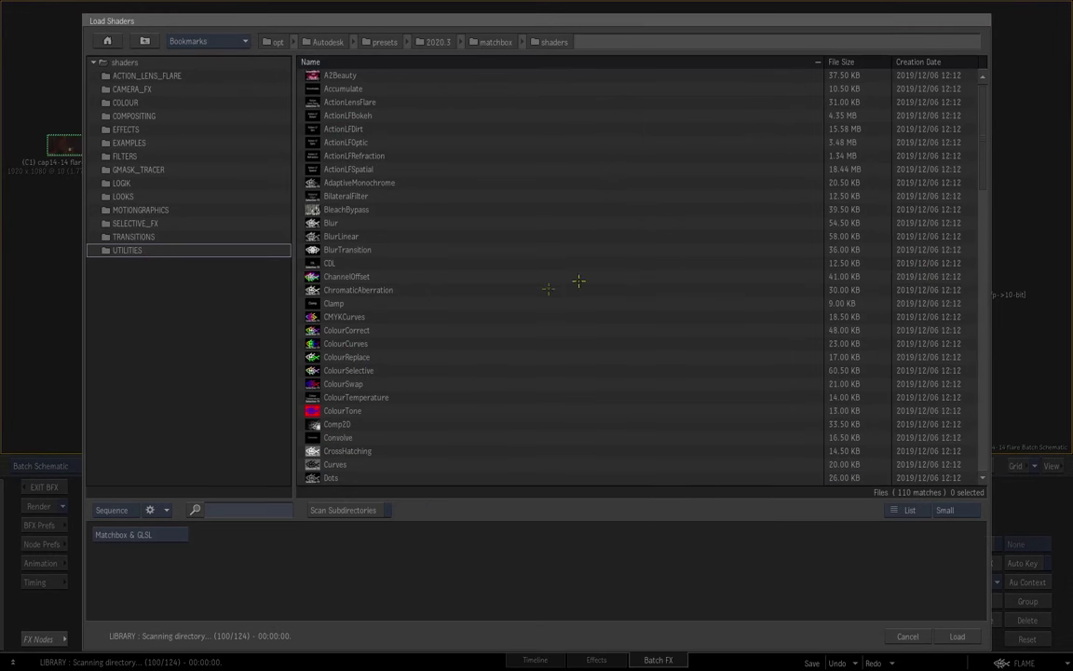
{"action": "double_click", "coordinate": [161, 181]}
{"action": "scroll", "coordinate": [965, 326], "scroll_direction": "down", "scroll_amount": 15}
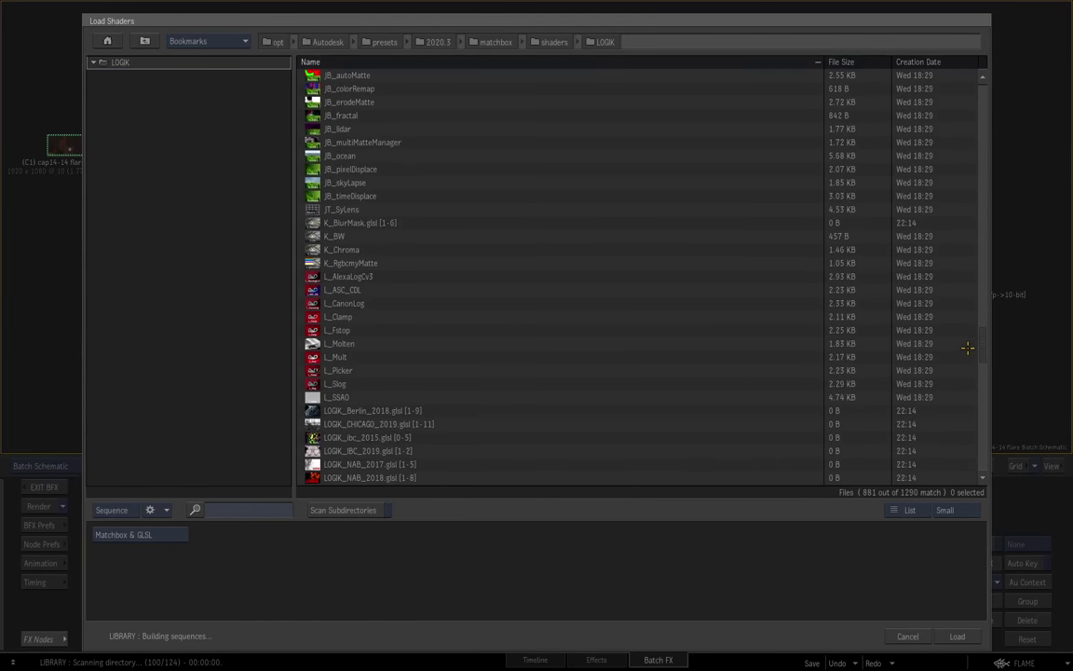
{"action": "scroll", "coordinate": [968, 348], "scroll_direction": "down", "scroll_amount": 7}
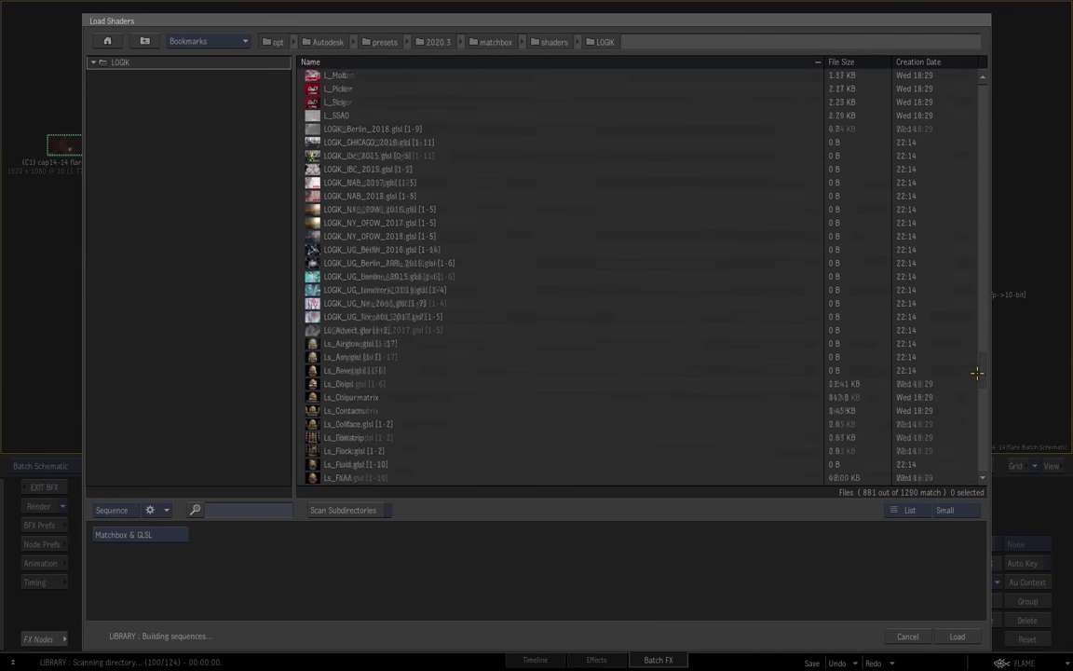
{"action": "scroll", "coordinate": [977, 372], "scroll_direction": "down", "scroll_amount": 3}
{"action": "scroll", "coordinate": [977, 368], "scroll_direction": "up", "scroll_amount": 7}
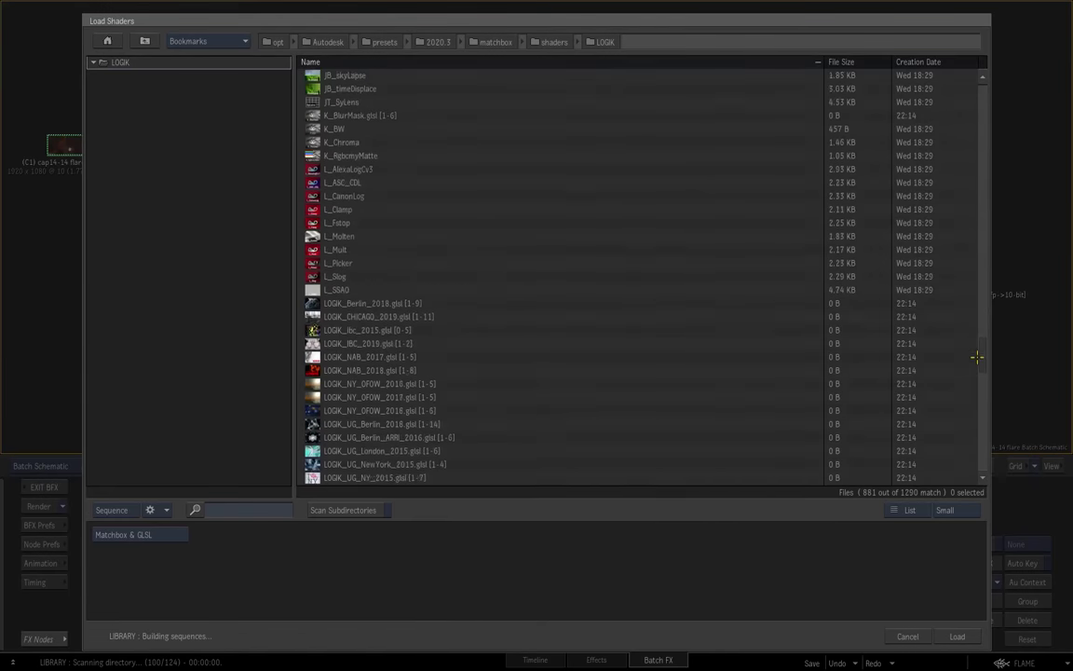
{"action": "scroll", "coordinate": [977, 357], "scroll_direction": "up", "scroll_amount": 10}
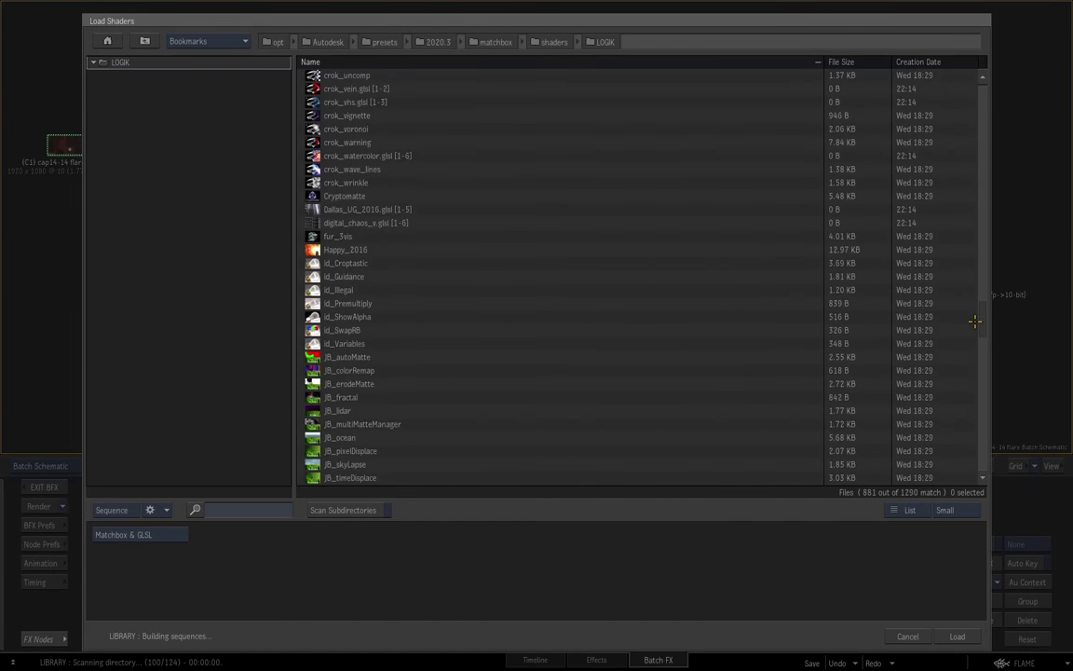
{"action": "scroll", "coordinate": [974, 321], "scroll_direction": "up", "scroll_amount": 1}
{"action": "scroll", "coordinate": [976, 307], "scroll_direction": "up", "scroll_amount": 10}
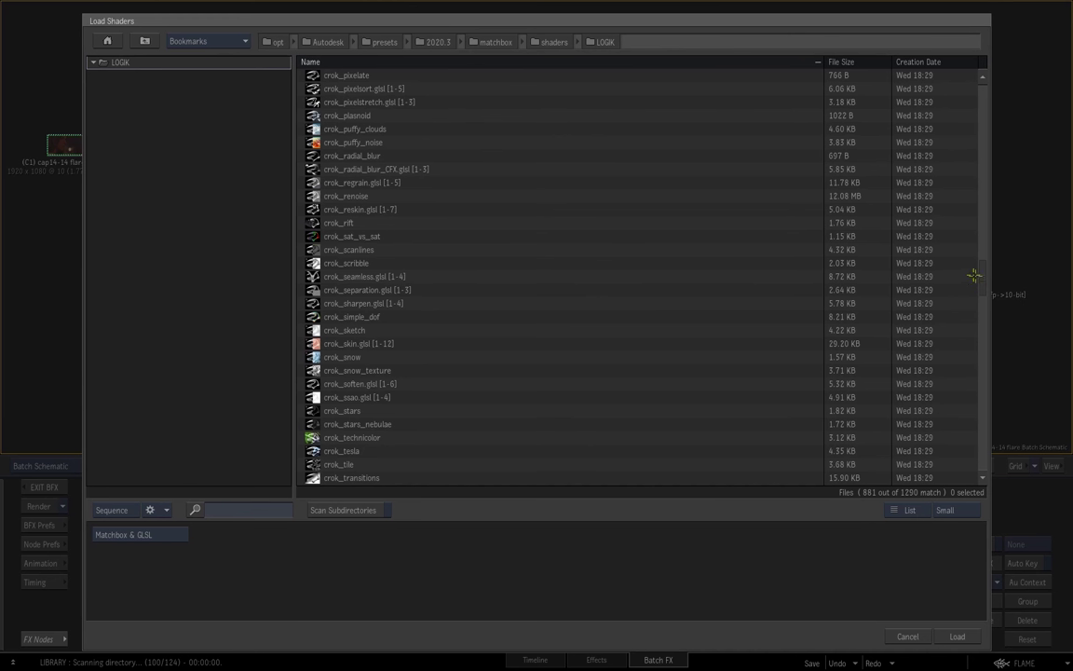
{"action": "scroll", "coordinate": [971, 283], "scroll_direction": "up", "scroll_amount": 2}
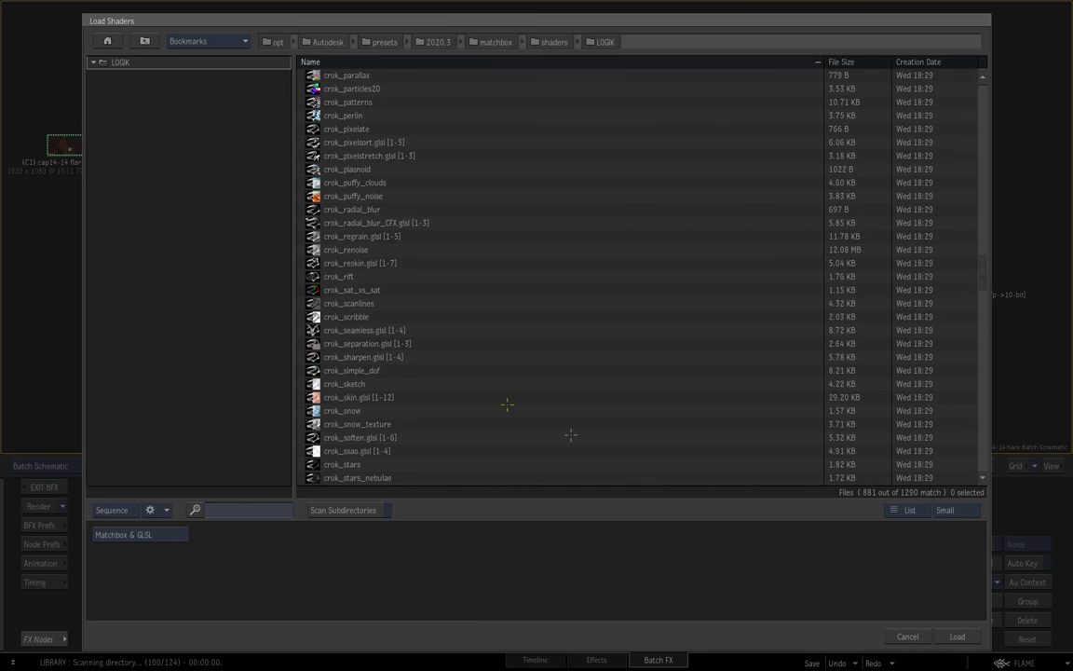
{"action": "left_click", "coordinate": [904, 636]}
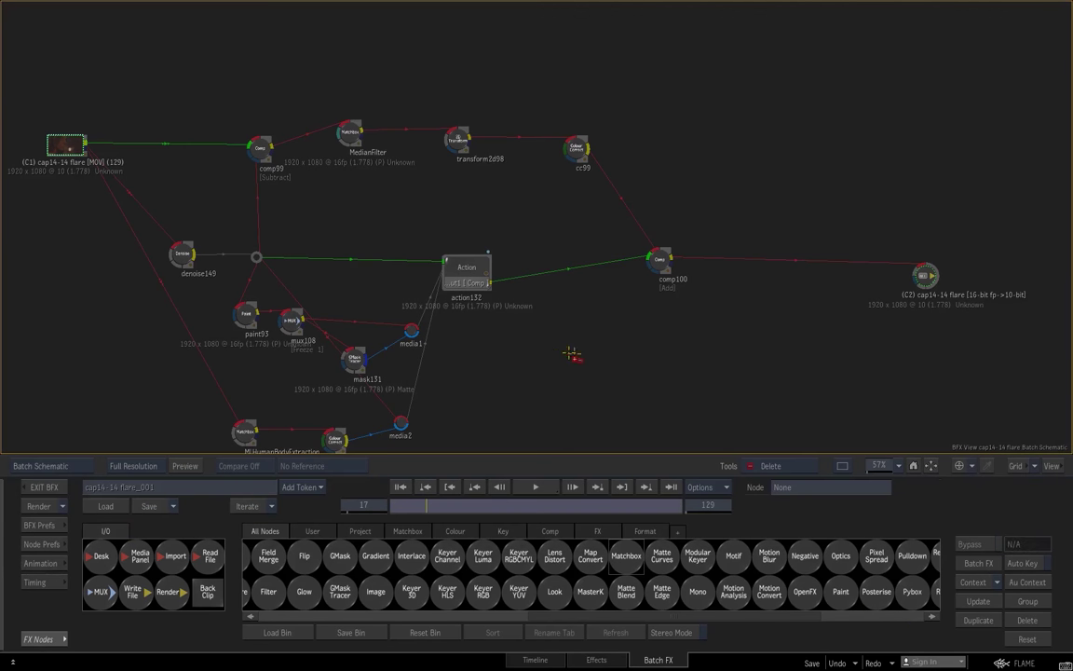
Step: Check comp100's composite, and add another Comp node beside action132 with its blend mode set to Add
{"action": "double_click", "coordinate": [657, 260]}
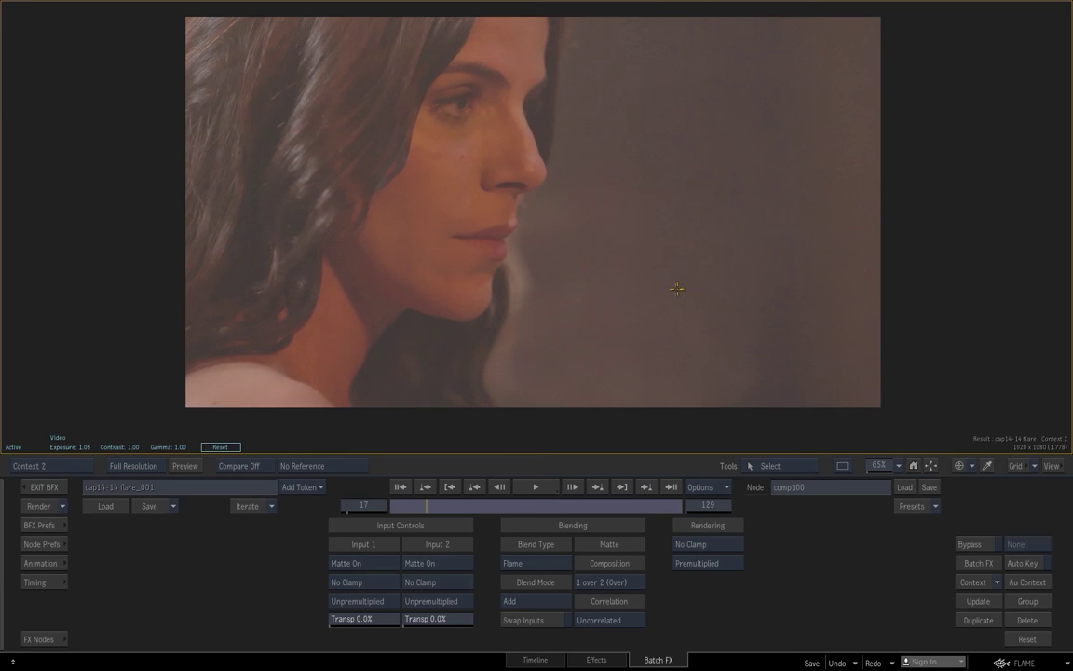
{"action": "key", "text": "Escape"}
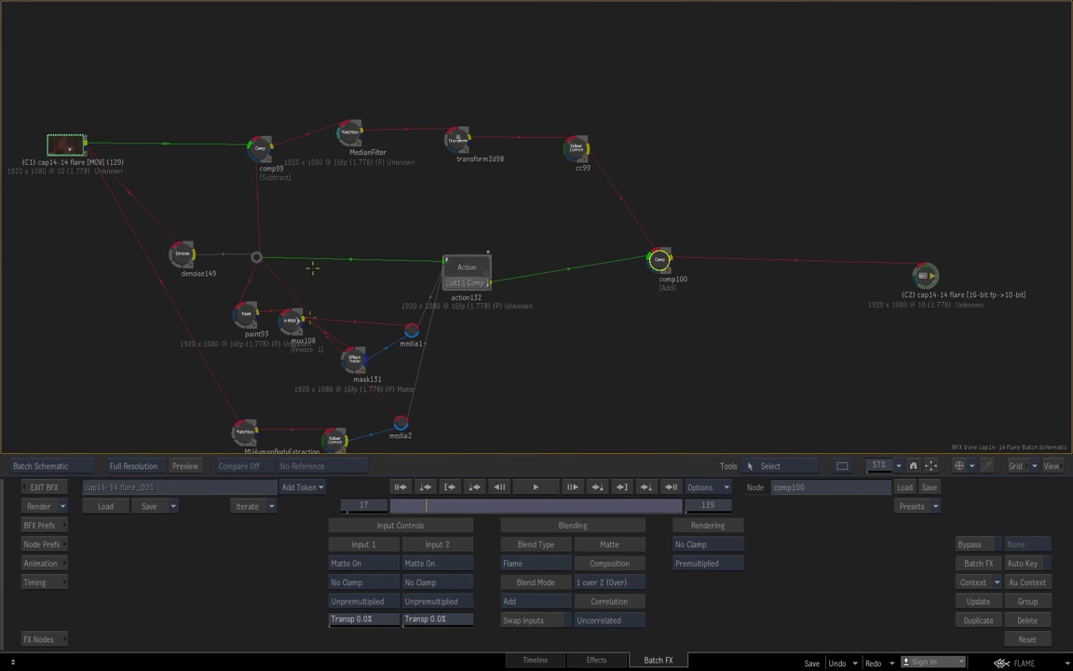
{"action": "left_click", "coordinate": [44, 639]}
{"action": "key", "text": "c"}
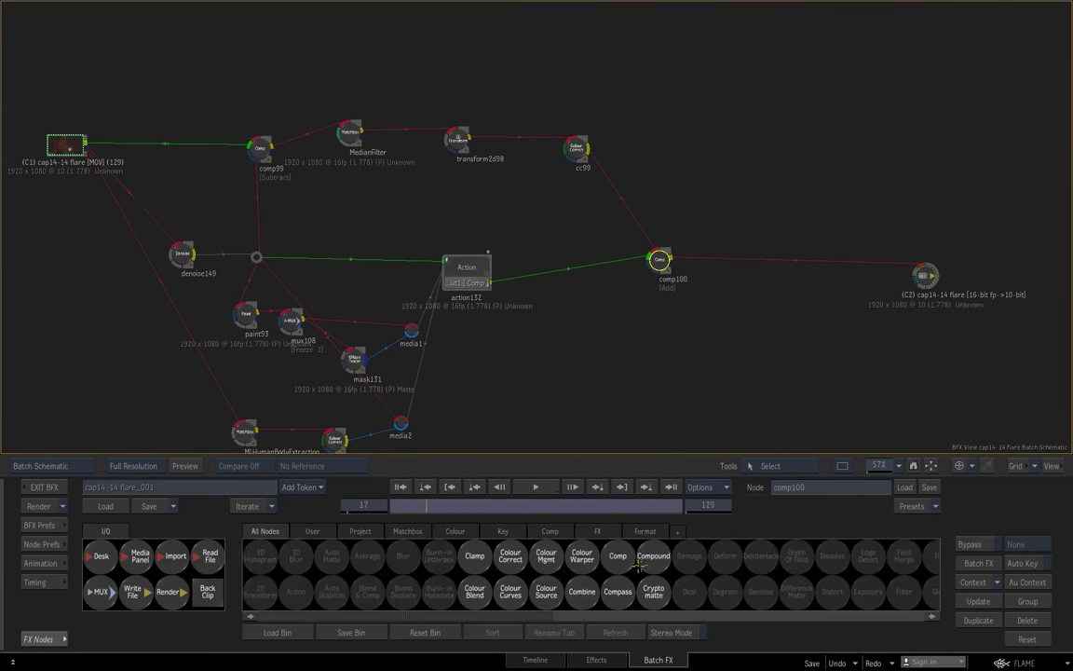
{"action": "left_click_drag", "start_coordinate": [617, 556], "coordinate": [515, 240]}
{"action": "left_click", "coordinate": [509, 296]}
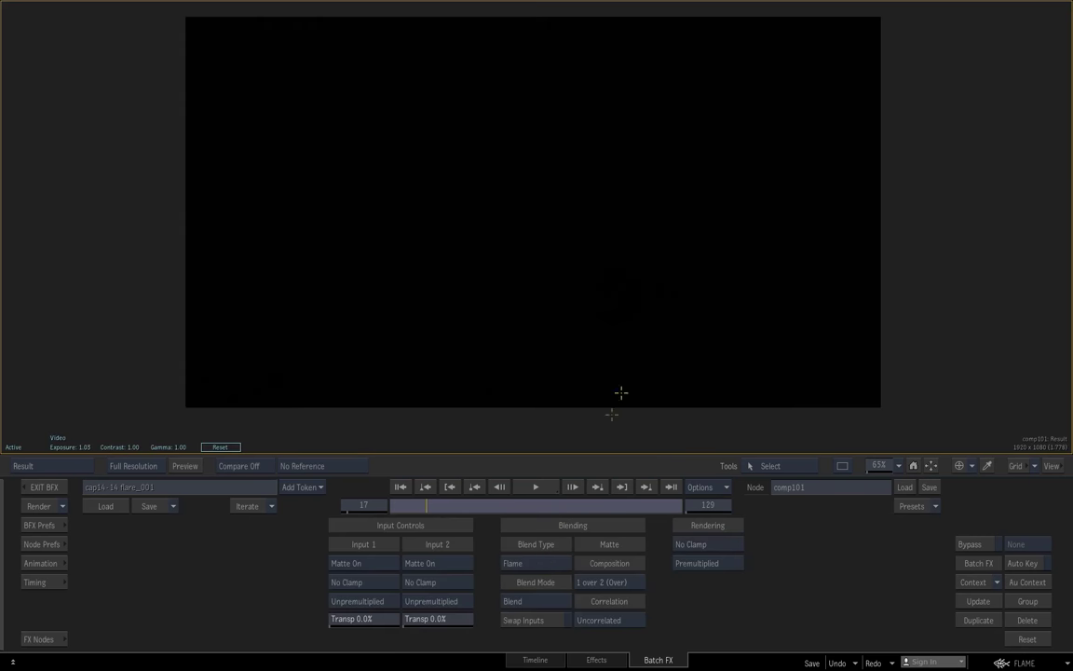
{"action": "left_click", "coordinate": [530, 601]}
{"action": "left_click", "coordinate": [539, 456]}
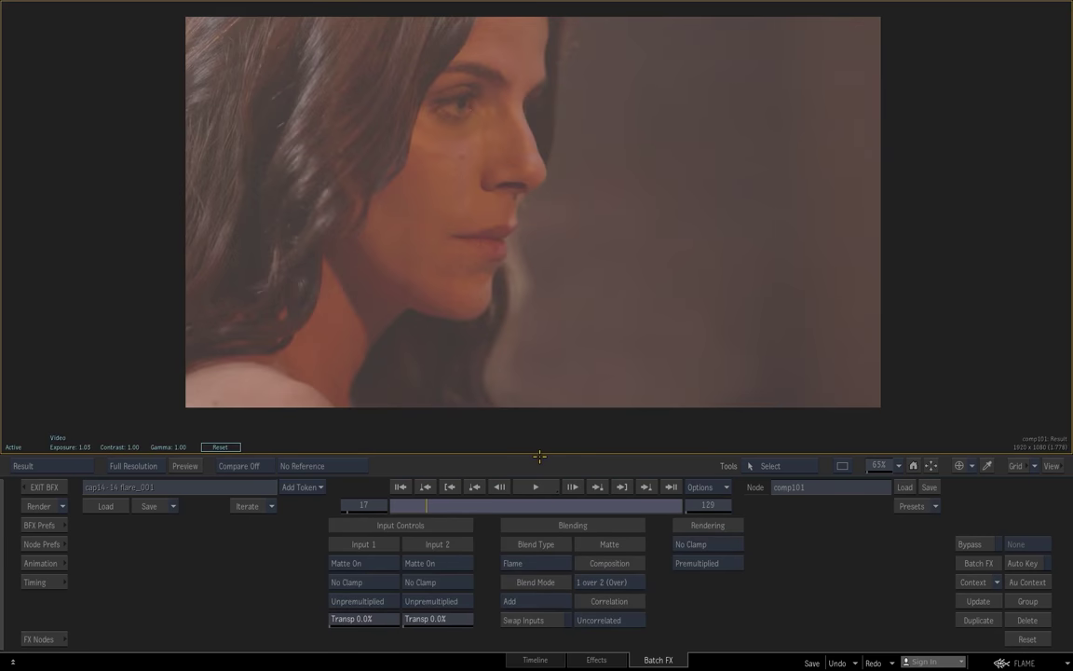